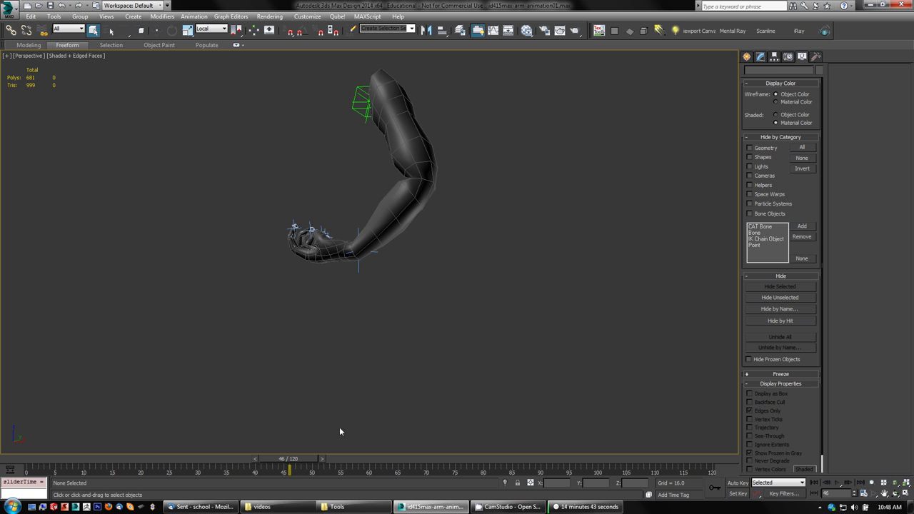
# Try a TurboSmooth modifier on the arm mesh, preview it at frame 20, and undo the modifier
pyautogui.keyDown('alt'); pyautogui.moveTo(267, 363); pyautogui.dragTo(298, 349, button='middle'); pyautogui.keyUp('alt')
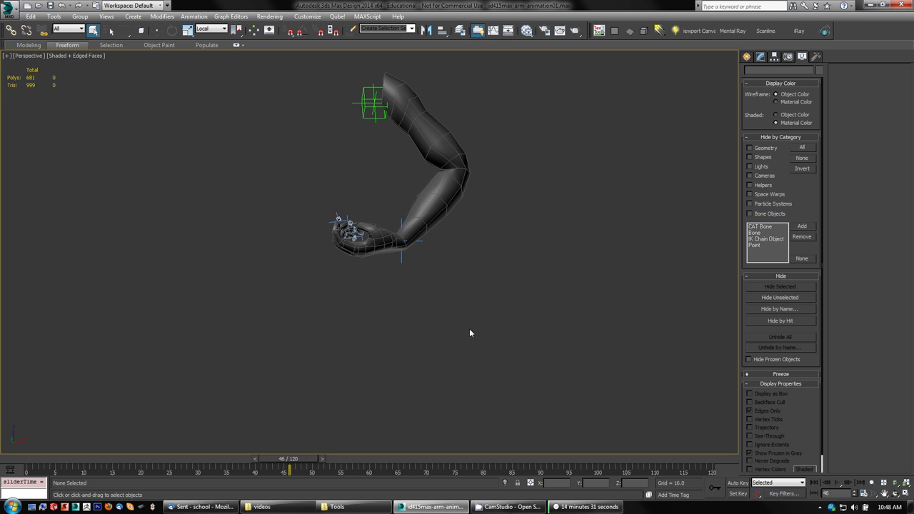
pyautogui.moveTo(469, 328)
pyautogui.keyDown('alt'); pyautogui.mouseDown(button='middle')
pyautogui.moveTo(434, 309)
pyautogui.moveTo(437, 341)
pyautogui.moveTo(436, 330)
pyautogui.moveTo(453, 324)
pyautogui.mouseUp(button='middle'); pyautogui.keyUp('alt')
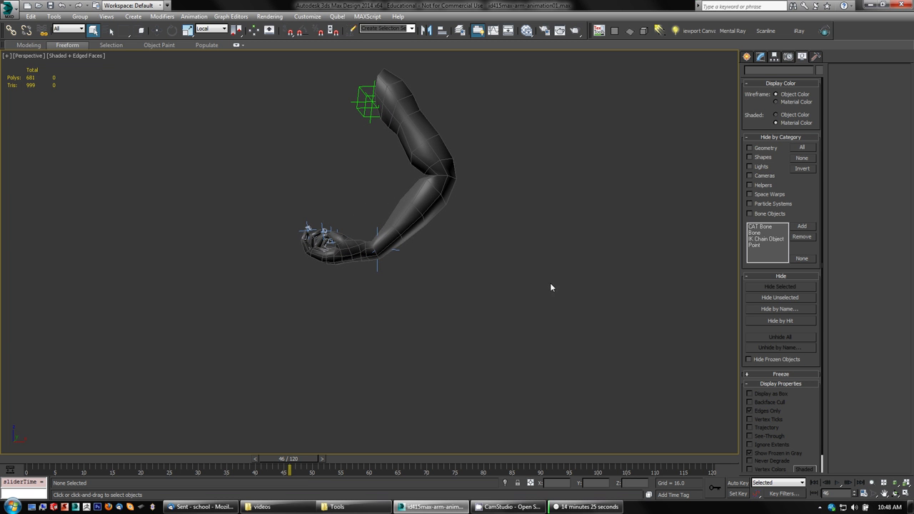
pyautogui.click(439, 197)
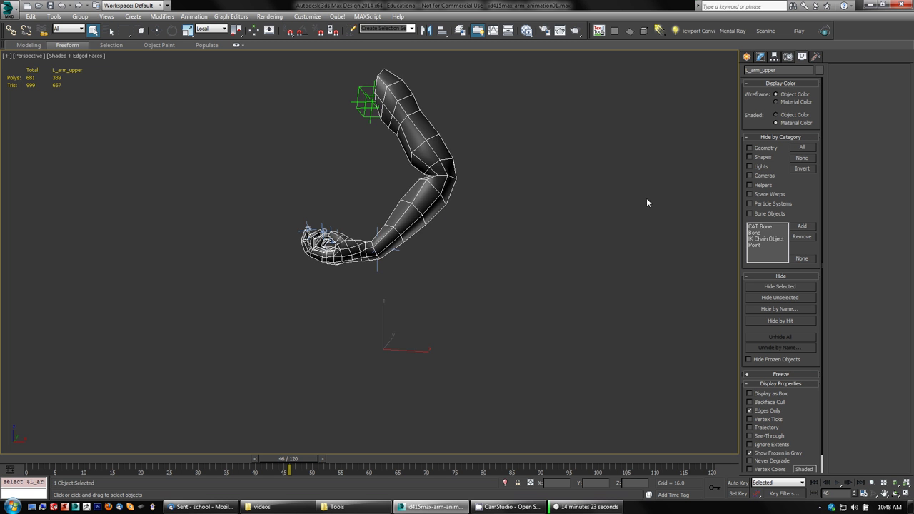
pyautogui.rightClick(437, 167)
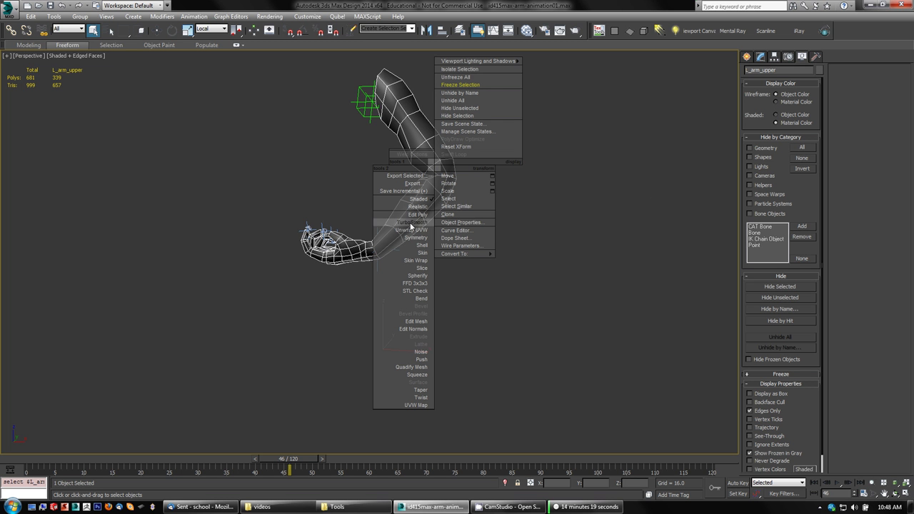
pyautogui.click(412, 222)
pyautogui.keyDown('alt'); pyautogui.moveTo(525, 219); pyautogui.dragTo(526, 242, button='middle'); pyautogui.keyUp('alt')
pyautogui.moveTo(290, 459); pyautogui.dragTo(153, 435)
pyautogui.hotkey('ctrl', 'z')
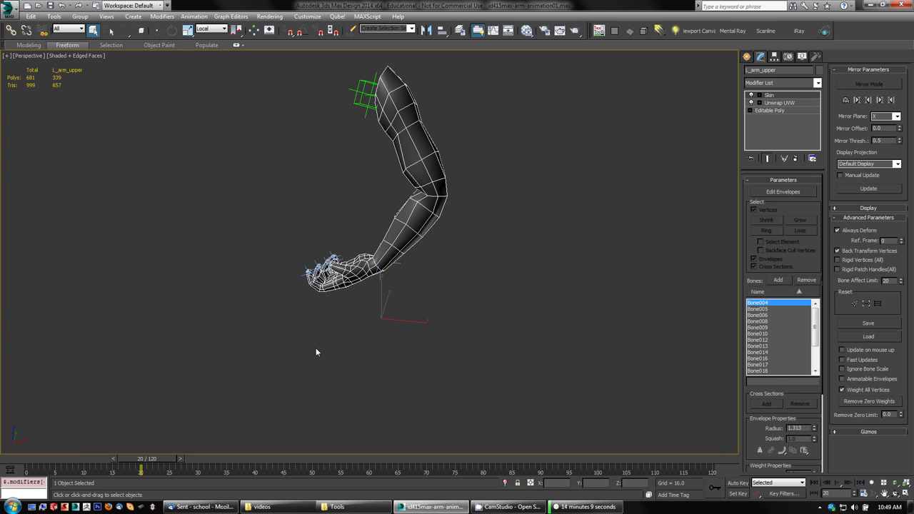
# Go to frame 0 and try moving the box-shaped point helper at the shoulder
pyautogui.moveTo(157, 458); pyautogui.dragTo(36, 448)
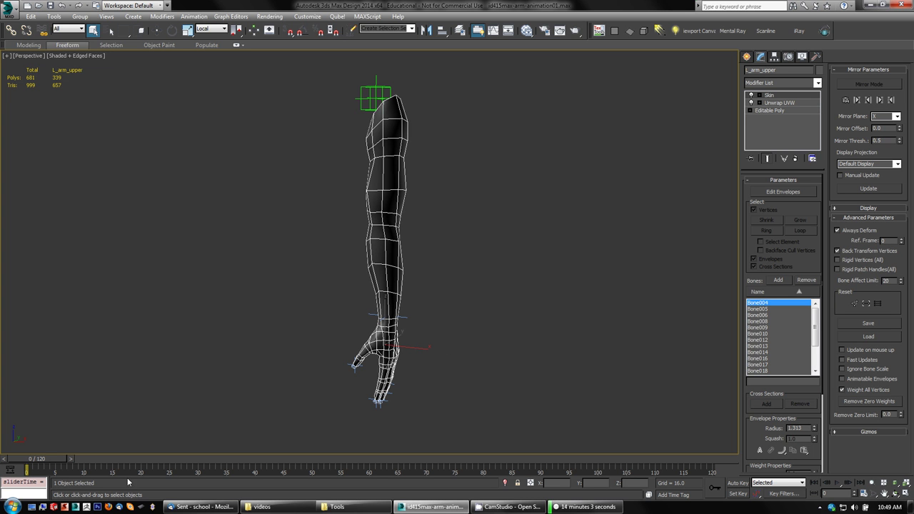
pyautogui.keyDown('alt'); pyautogui.moveTo(234, 324); pyautogui.dragTo(300, 247, button='middle'); pyautogui.keyUp('alt')
pyautogui.scroll(2, 297, 300)
pyautogui.click(374, 86)
pyautogui.moveTo(341, 102); pyautogui.dragTo(307, 232, button='middle')
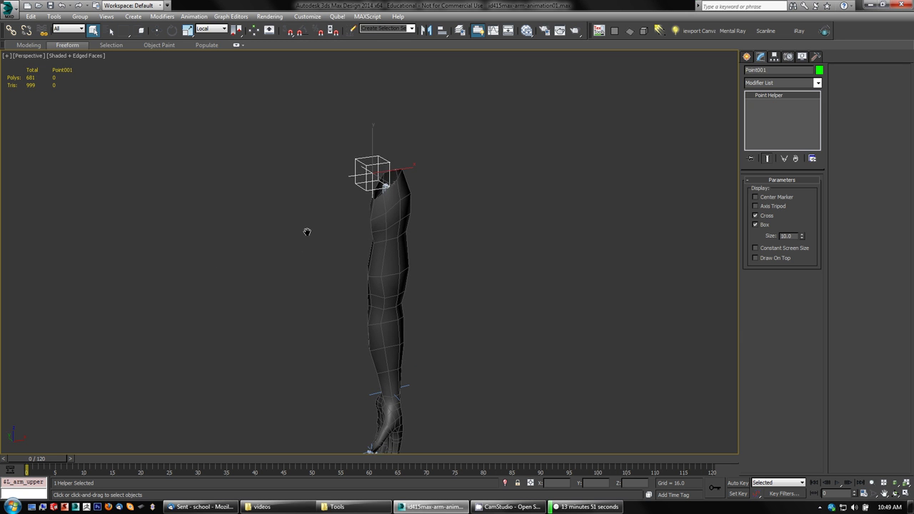
pyautogui.press('w')
pyautogui.moveTo(373, 144); pyautogui.dragTo(350, 150)
pyautogui.rightClick(350, 151)
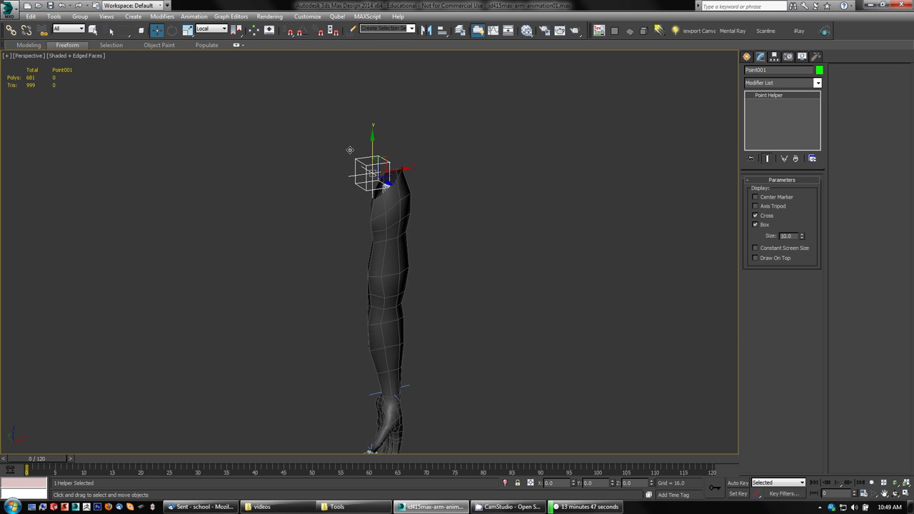
# Select the wrist's IK chain, scrub to frame 24, and switch the viewport to wireframe display
pyautogui.click(373, 393)
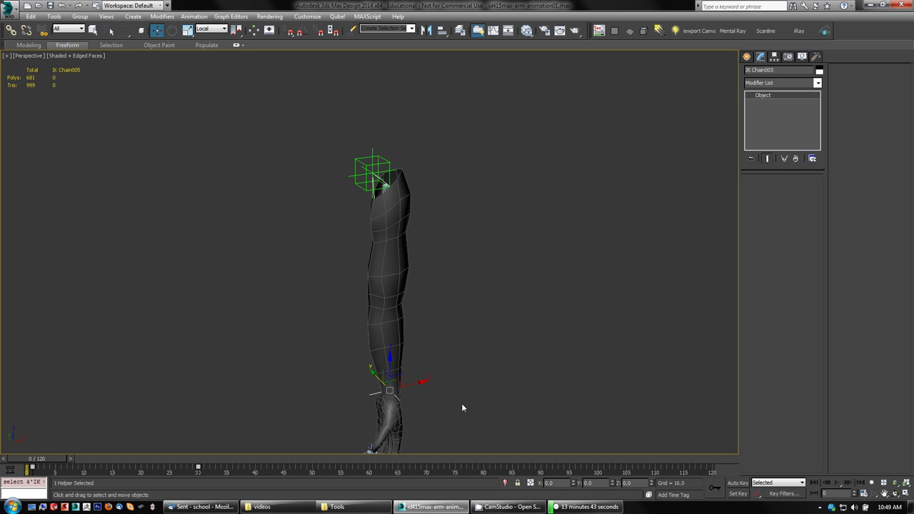
pyautogui.moveTo(98, 458); pyautogui.dragTo(200, 458)
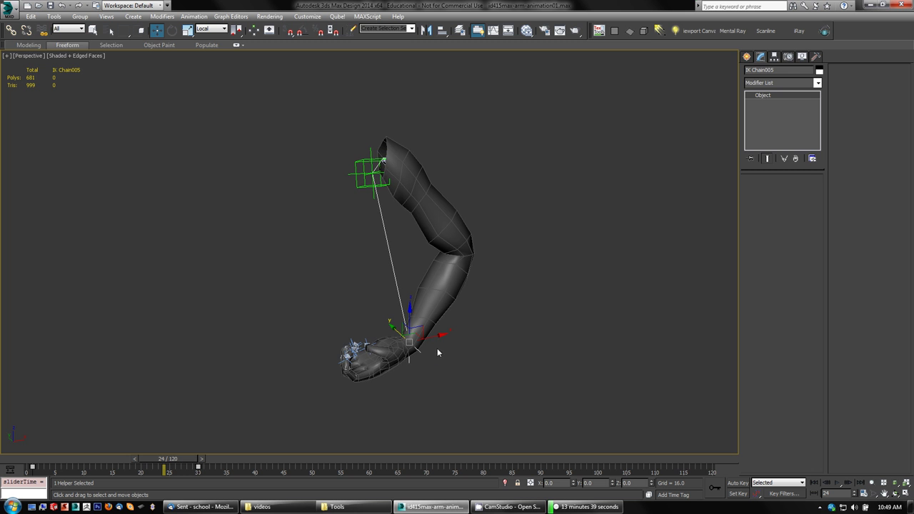
pyautogui.press('F3')
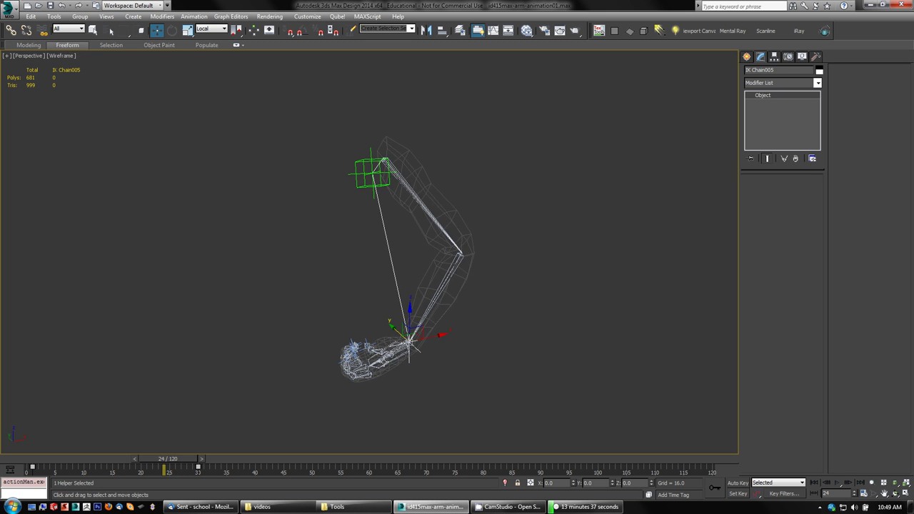
pyautogui.press('F3')
pyautogui.press('F3')
pyautogui.moveTo(421, 327)
pyautogui.mouseDown()
pyautogui.moveTo(405, 300)
pyautogui.moveTo(429, 299)
pyautogui.moveTo(394, 308)
pyautogui.moveTo(395, 286)
pyautogui.moveTo(379, 372)
pyautogui.moveTo(327, 381)
pyautogui.moveTo(342, 281)
pyautogui.moveTo(270, 376)
pyautogui.moveTo(306, 383)
pyautogui.moveTo(414, 332)
pyautogui.mouseUp()
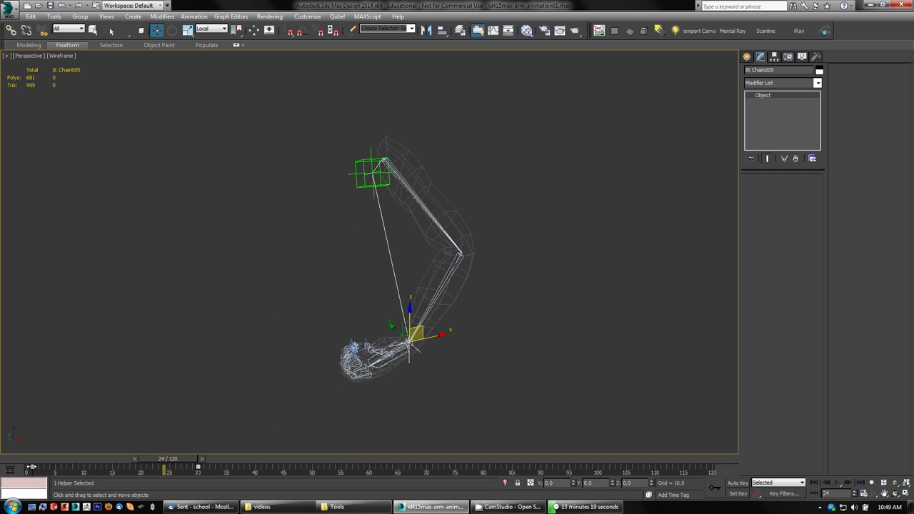
# Scrub the animation back to frame 0 and clear the selection
pyautogui.moveTo(172, 463); pyautogui.dragTo(139, 471)
pyautogui.press('w')
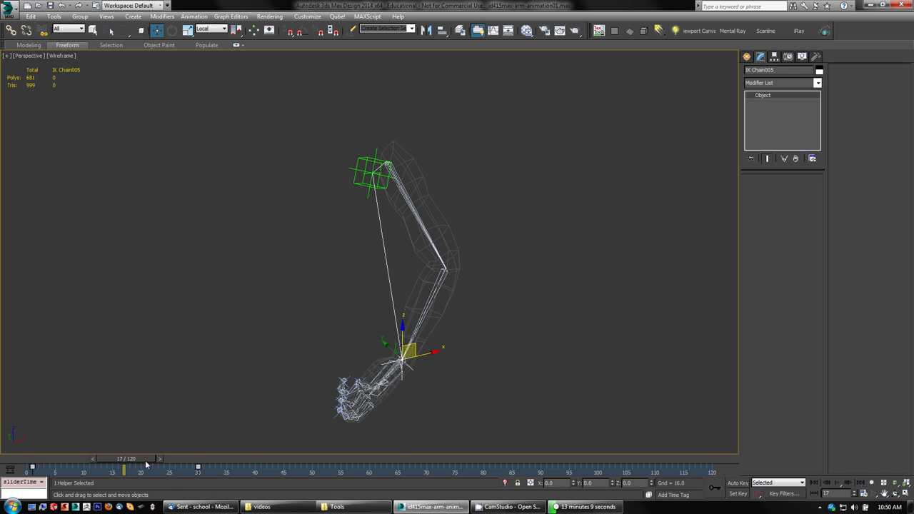
pyautogui.moveTo(147, 460); pyautogui.dragTo(42, 460)
pyautogui.press('q')
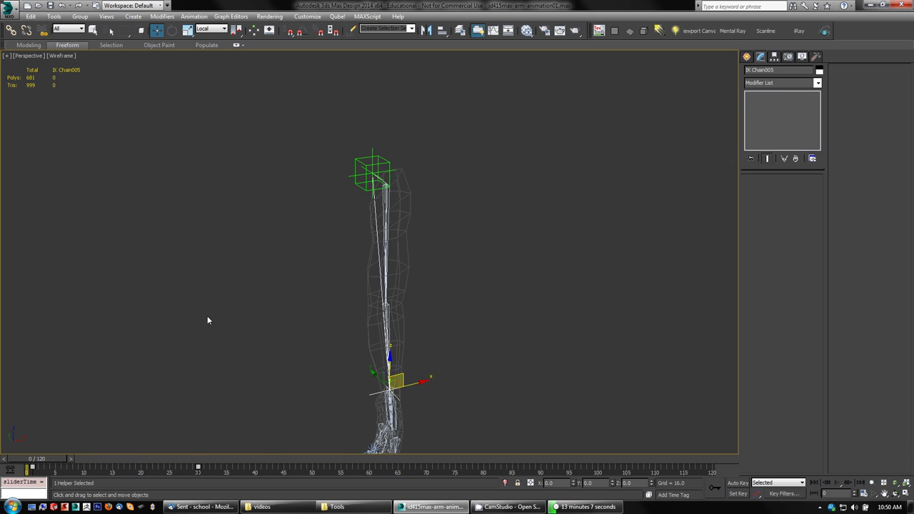
pyautogui.click(208, 315)
pyautogui.moveTo(484, 351); pyautogui.dragTo(497, 289, button='middle')
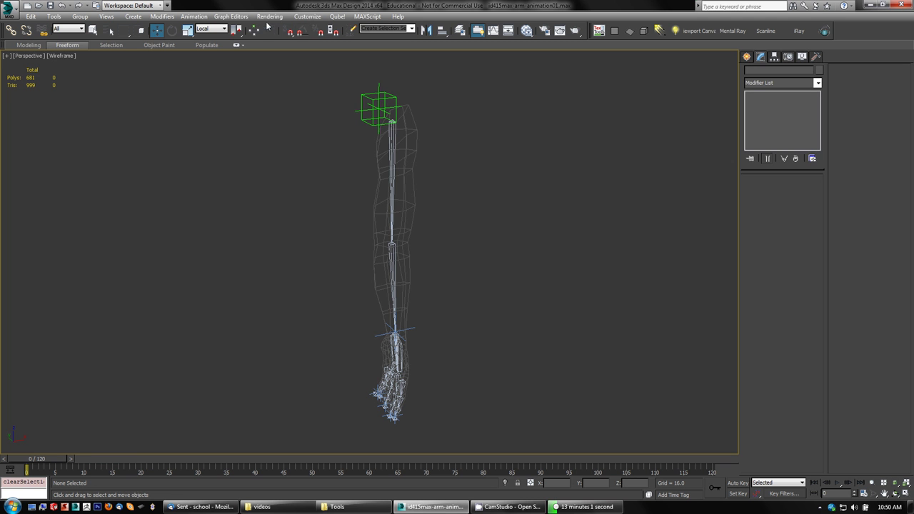
# Examine the wrist IK chain's position curves in the Curve Editor, close it, and deselect the chain
pyautogui.click(241, 19)
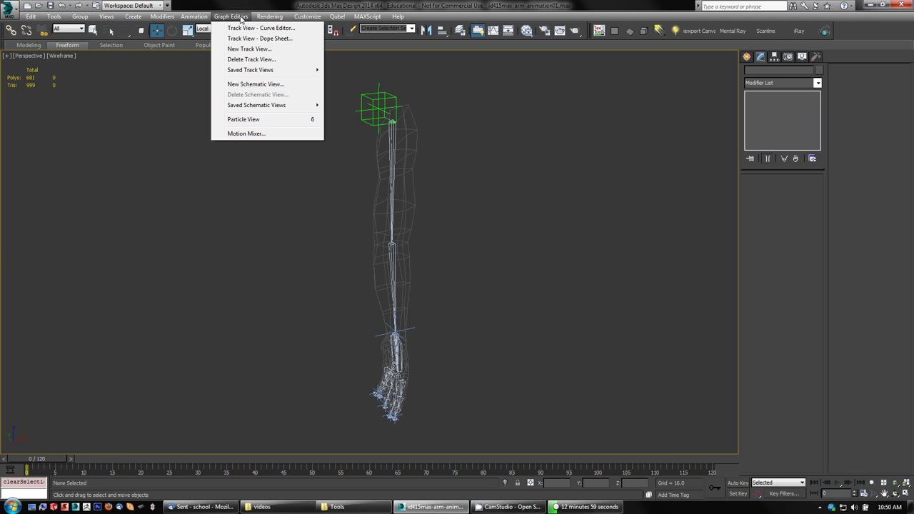
pyautogui.click(257, 28)
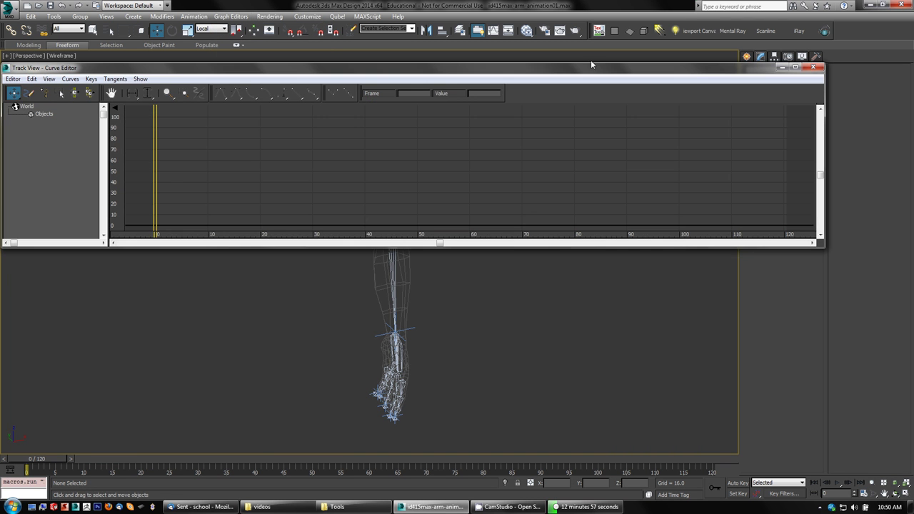
pyautogui.click(414, 332)
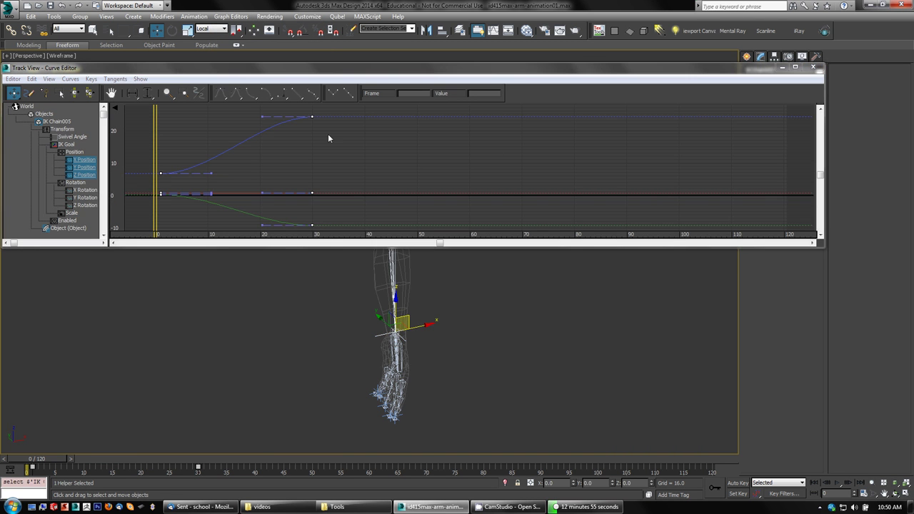
pyautogui.click(813, 68)
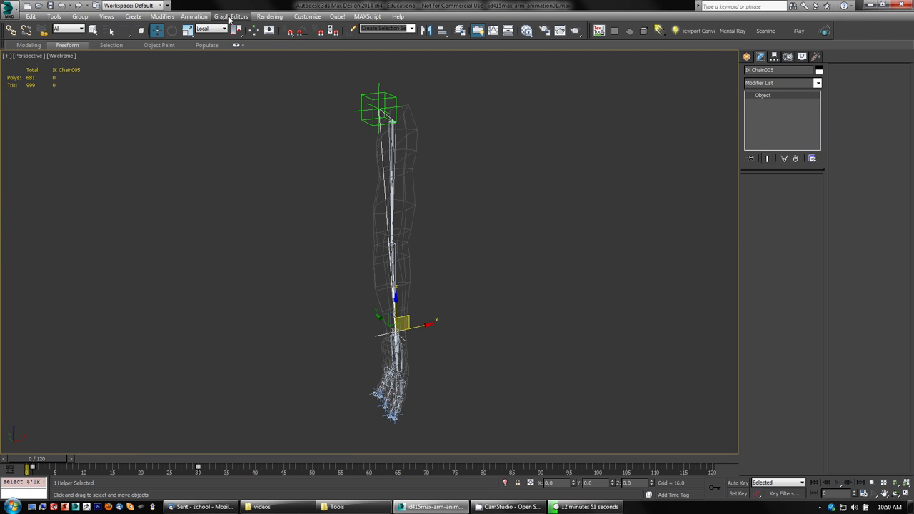
pyautogui.click(218, 72)
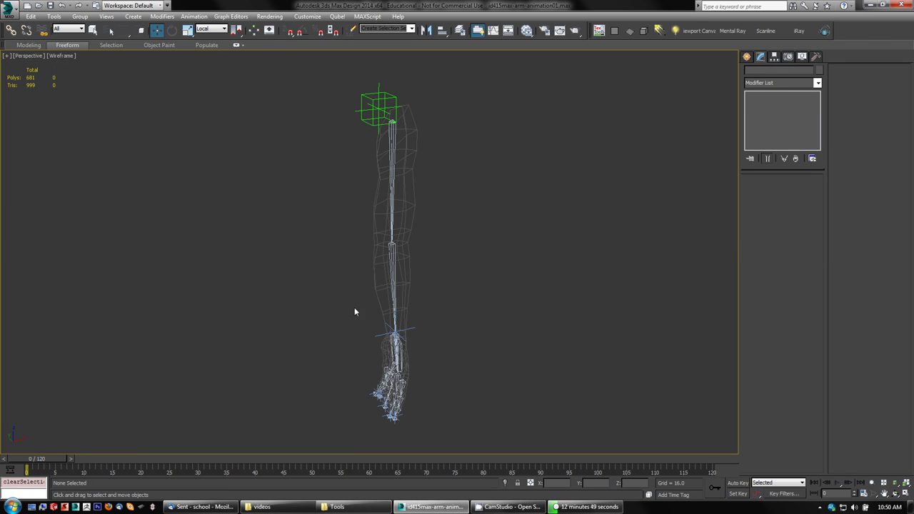
# Open the Dope Sheet and review its Show Only filter options without applying changes
pyautogui.click(232, 16)
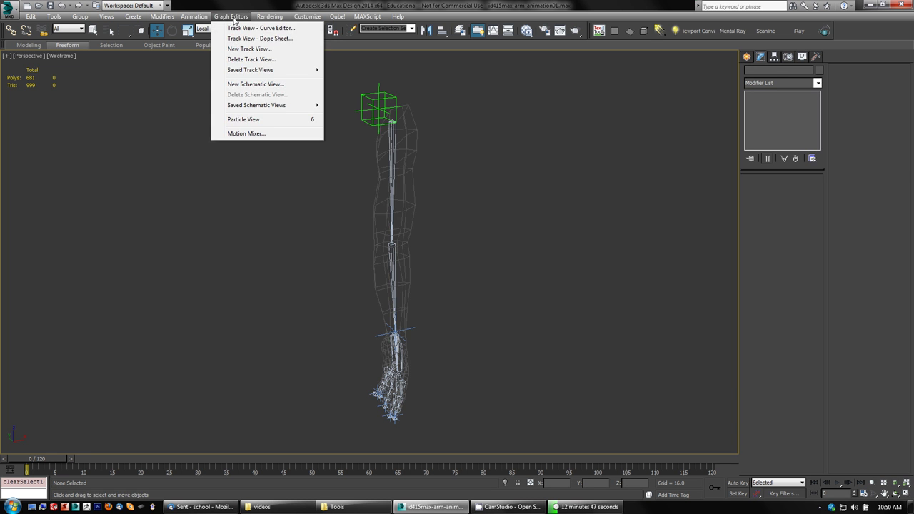
pyautogui.click(241, 39)
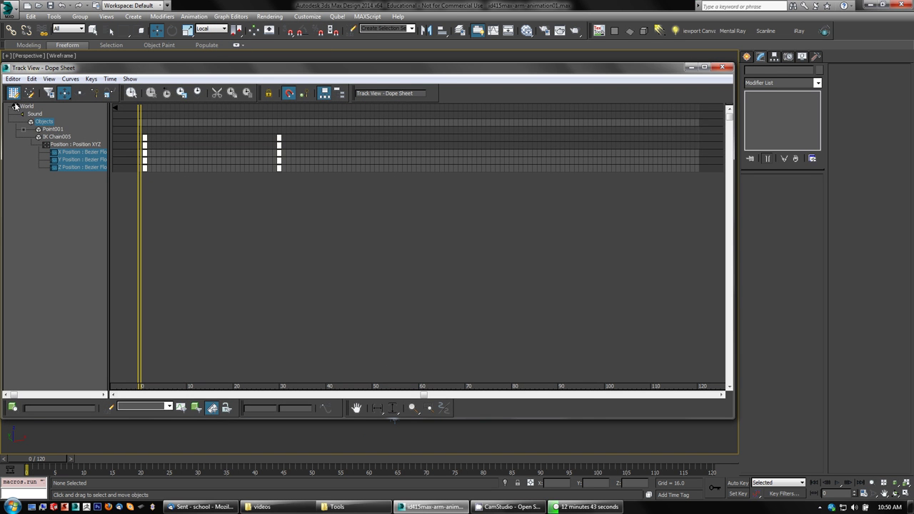
pyautogui.click(48, 93)
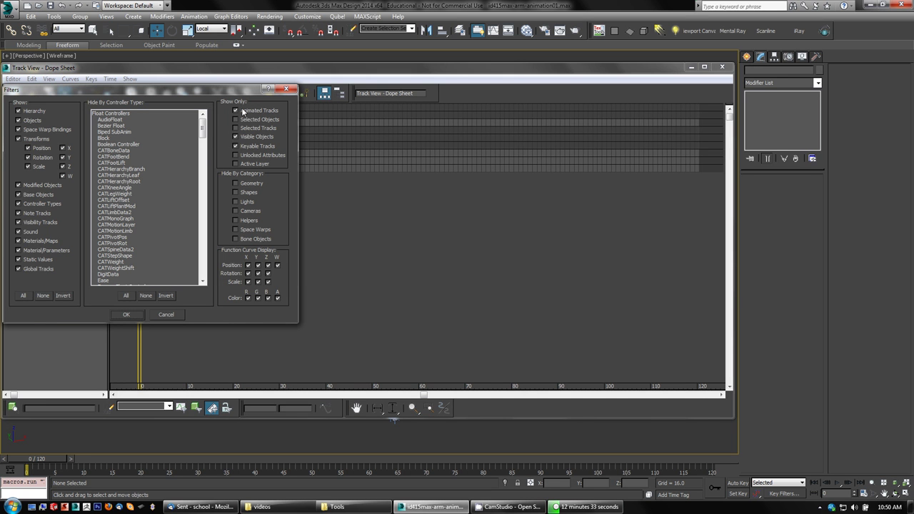
pyautogui.click(236, 145)
pyautogui.click(286, 89)
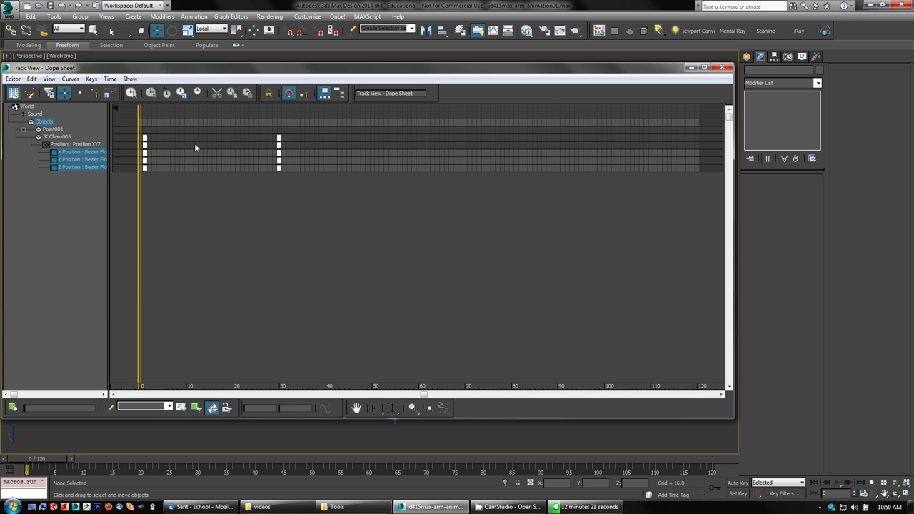
# Try deleting all keys on the wrist IK chain's position tracks, close the Dope Sheet, and undo the deletion
pyautogui.moveTo(139, 127); pyautogui.dragTo(138, 127)
pyautogui.press('Delete')
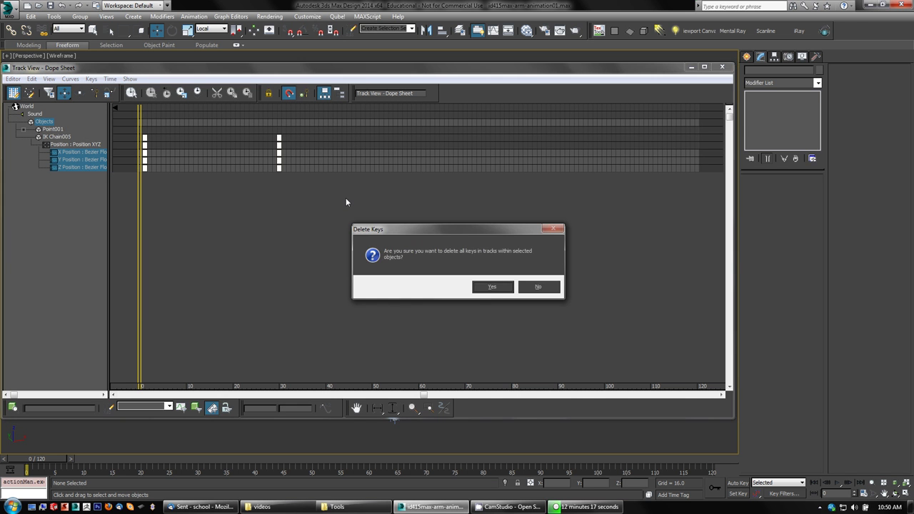
pyautogui.click(493, 288)
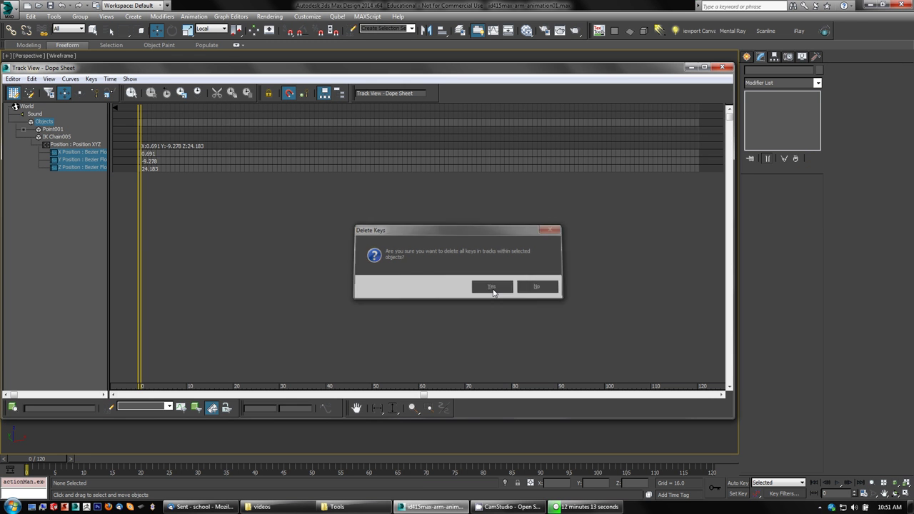
pyautogui.click(722, 66)
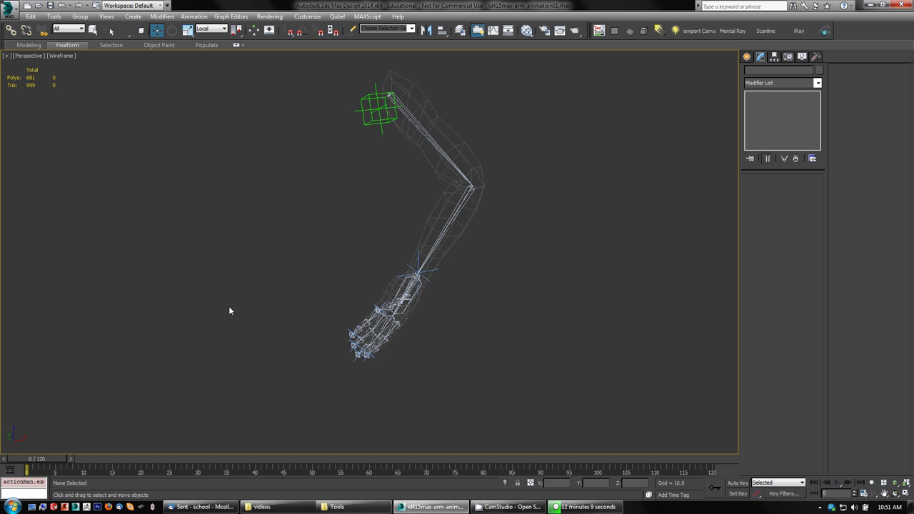
pyautogui.hotkey('ctrl', 'z')
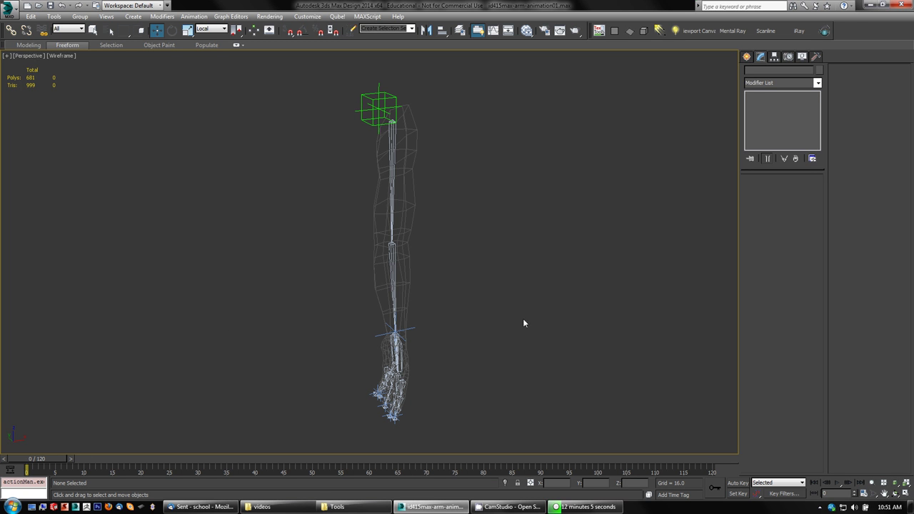
# Select the wrist's IK chain at frame 0 and open the Dope Sheet again
pyautogui.moveTo(58, 459); pyautogui.dragTo(25, 459)
pyautogui.click(409, 330)
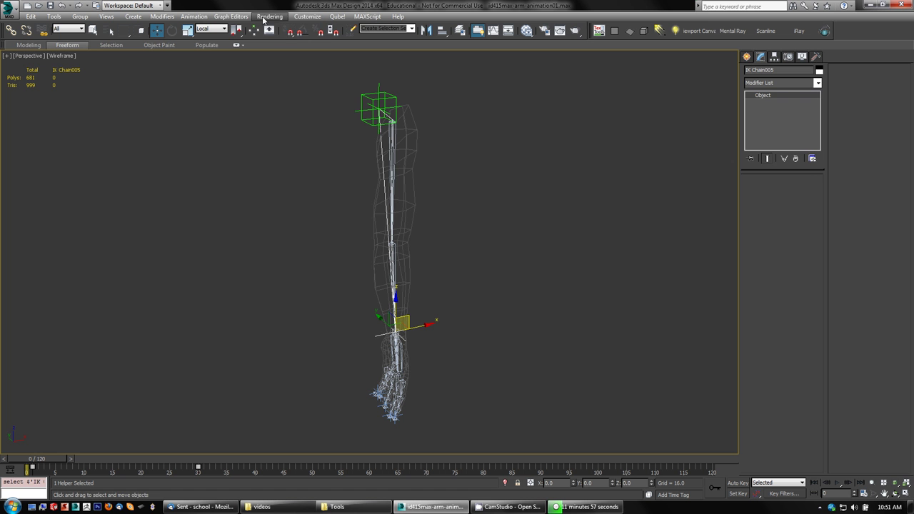
pyautogui.click(240, 18)
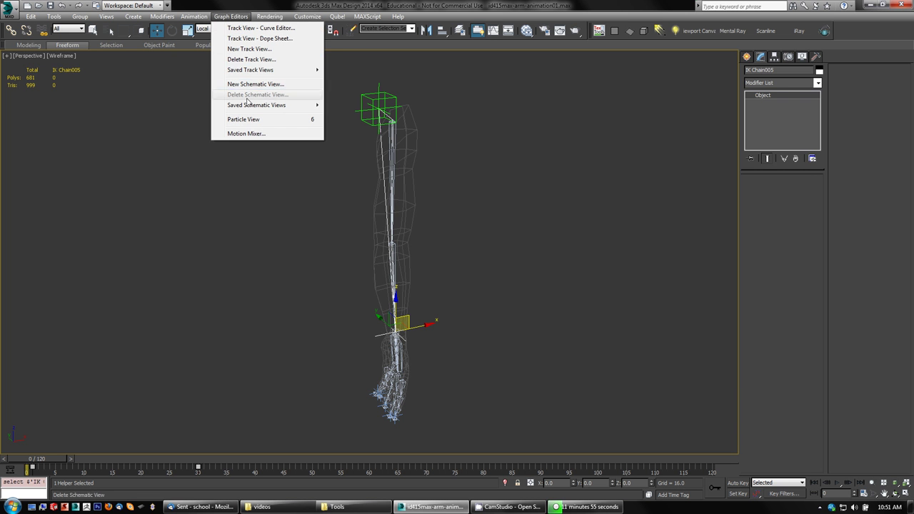
pyautogui.click(239, 38)
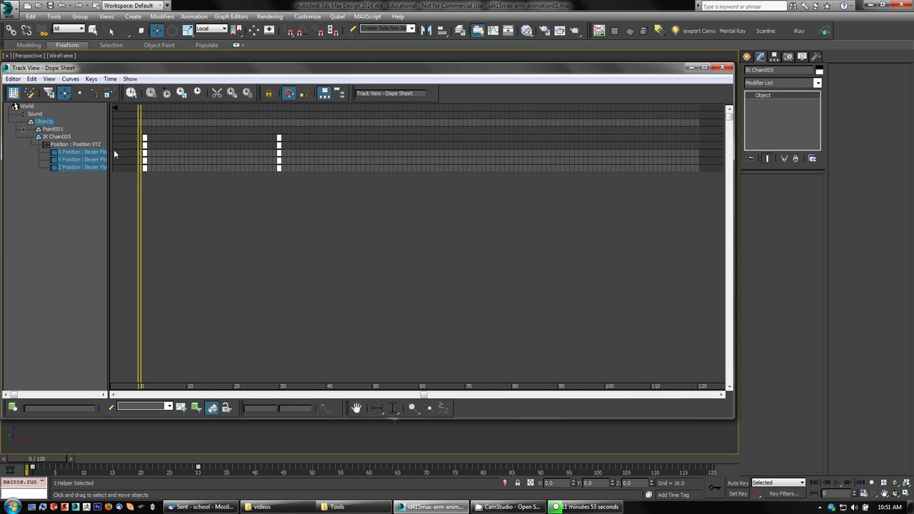
# Expand the Point001 hierarchy through the upper arm, forearm and hand bones to list the thumb and finger IK tracks
pyautogui.click(24, 129)
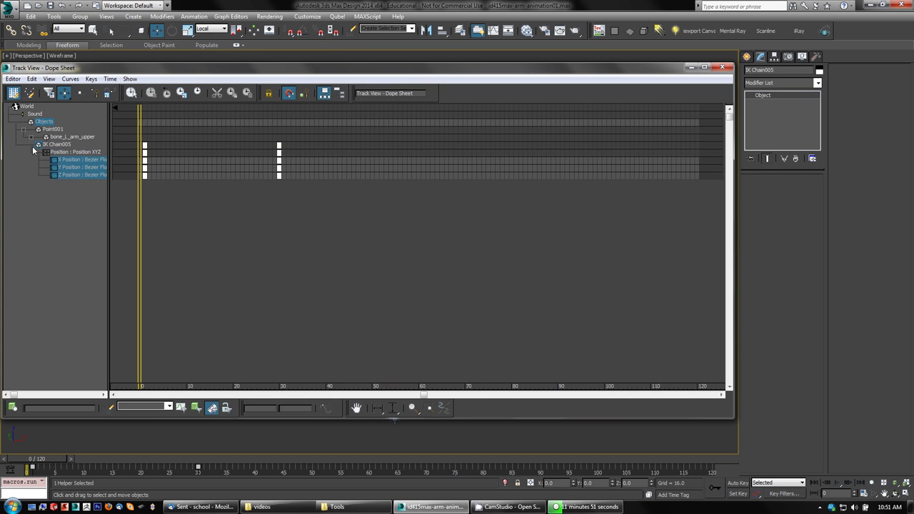
pyautogui.click(33, 137)
pyautogui.click(37, 145)
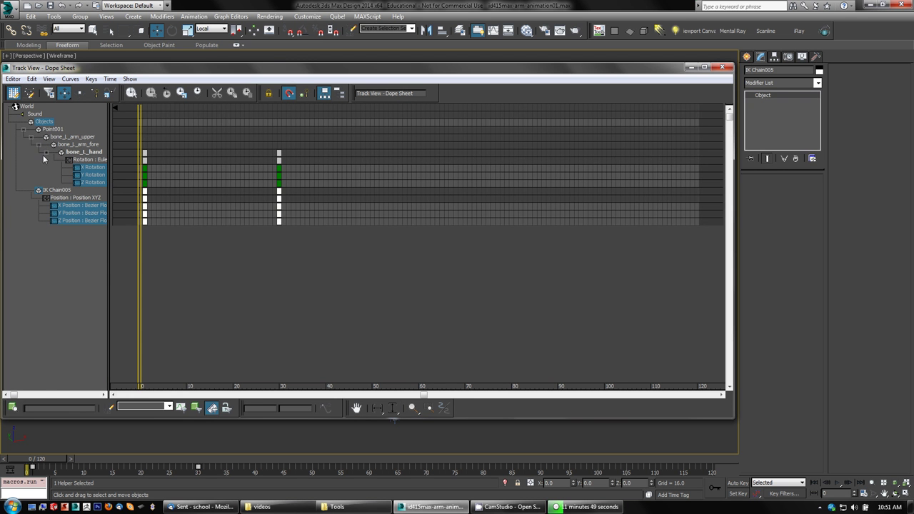
pyautogui.click(43, 151)
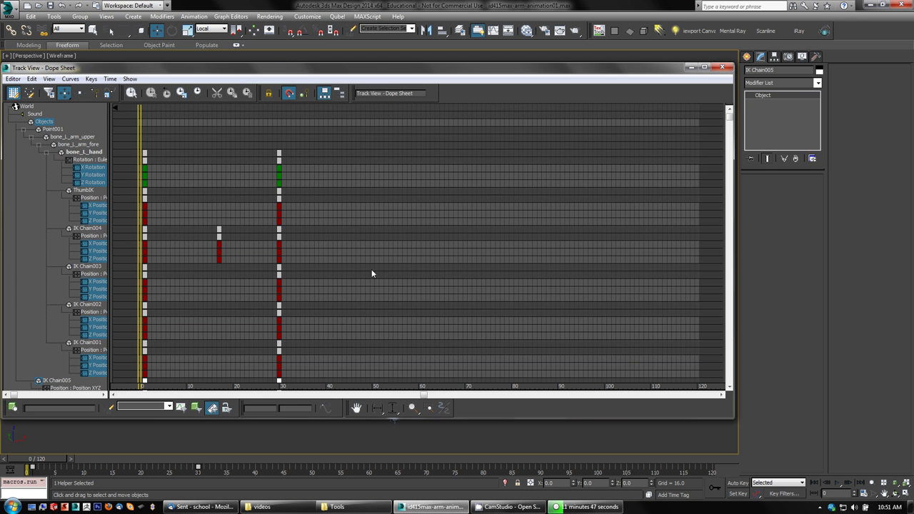
pyautogui.moveTo(372, 273); pyautogui.dragTo(424, 197, button='middle')
pyautogui.scroll(-1, 414, 228)
pyautogui.scroll(2, 415, 228)
pyautogui.scroll(-1, 415, 227)
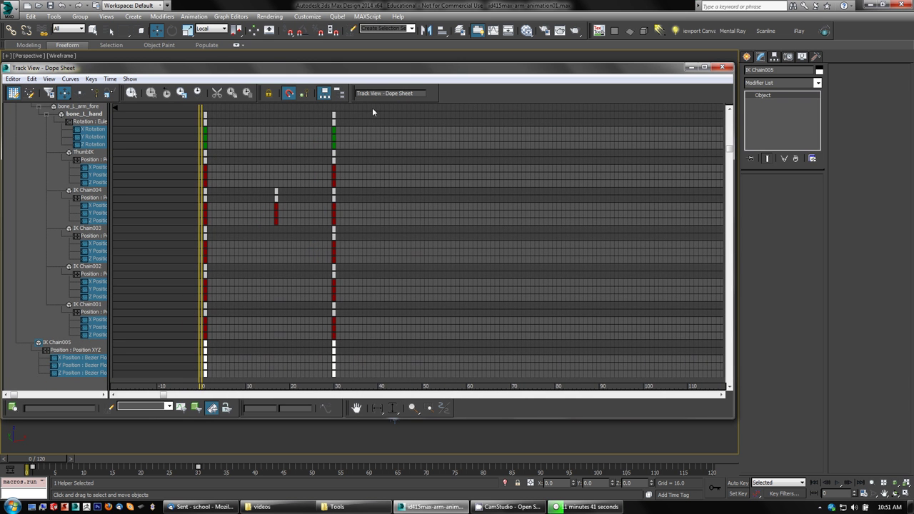
# Delete all keys on the hand, thumb, finger and wrist IK tracks, and close the Dope Sheet
pyautogui.moveTo(371, 106); pyautogui.dragTo(146, 411)
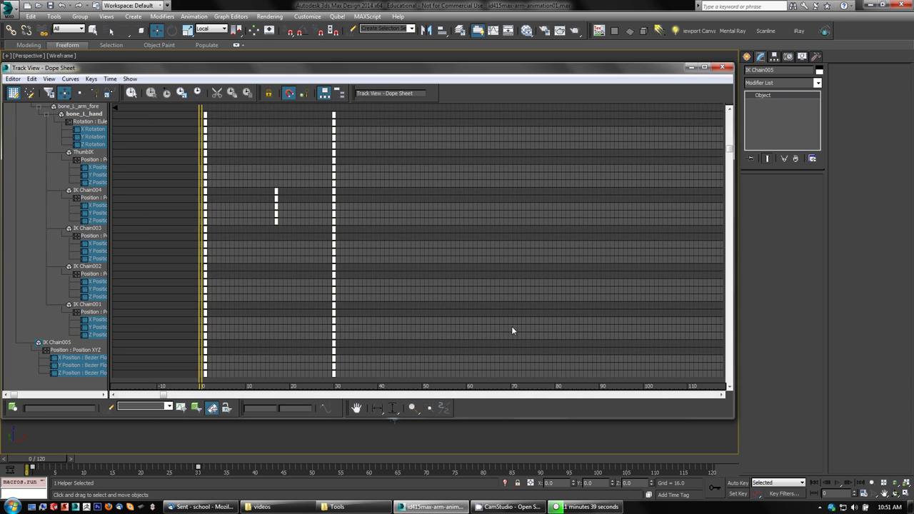
pyautogui.press('Delete')
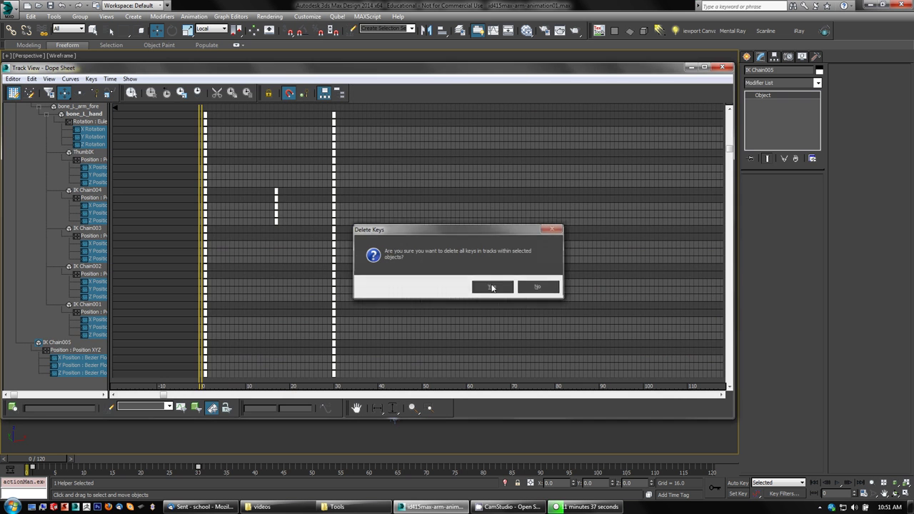
pyautogui.click(492, 287)
pyautogui.moveTo(658, 72); pyautogui.dragTo(607, 85)
pyautogui.click(671, 77)
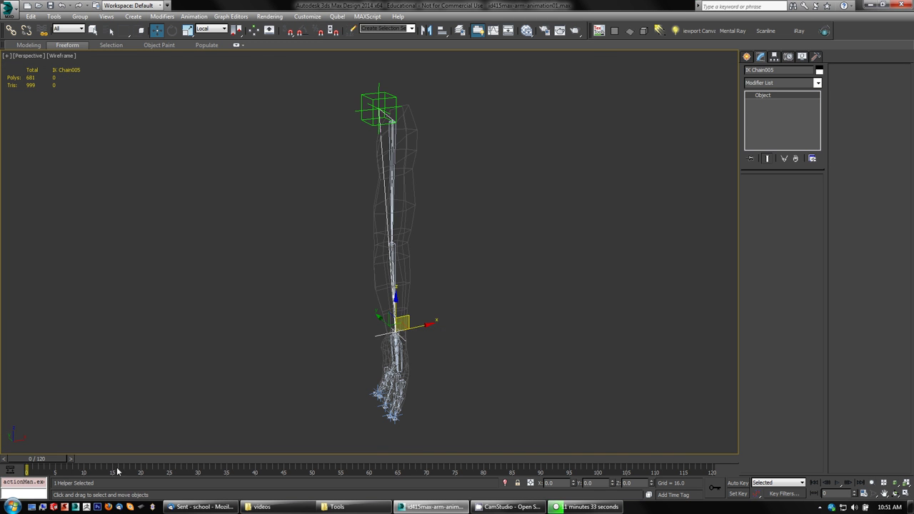
pyautogui.moveTo(55, 459); pyautogui.dragTo(26, 434)
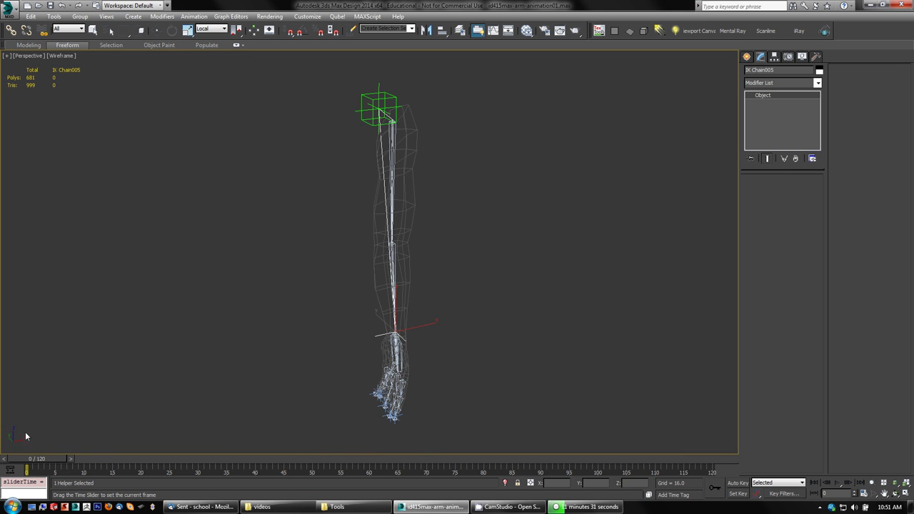
pyautogui.press('w')
pyautogui.keyDown('alt'); pyautogui.moveTo(510, 351); pyautogui.dragTo(471, 326, button='middle'); pyautogui.keyUp('alt')
pyautogui.moveTo(541, 355); pyautogui.dragTo(508, 354, button='middle')
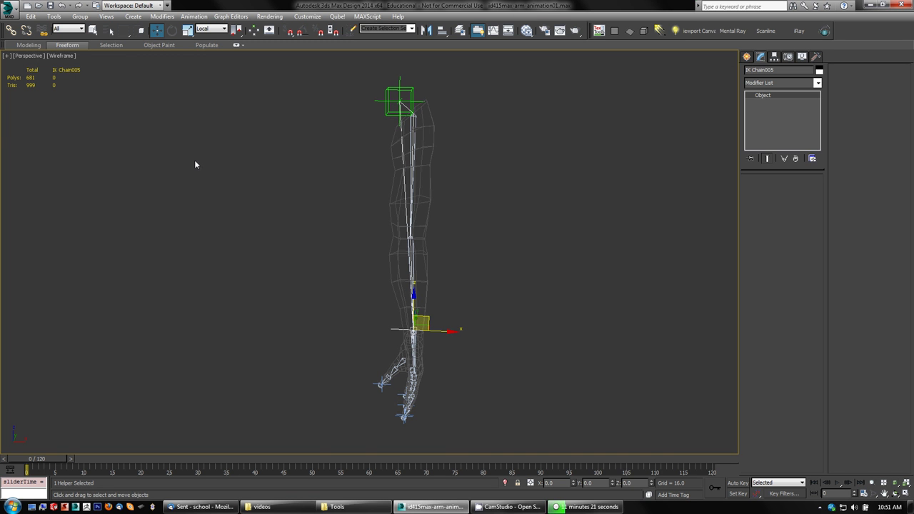
# Delete the existing id415max-arm-animation02.max and save an incremented copy of id415max-arm-animation01.max in the demos folder
pyautogui.click(7, 8)
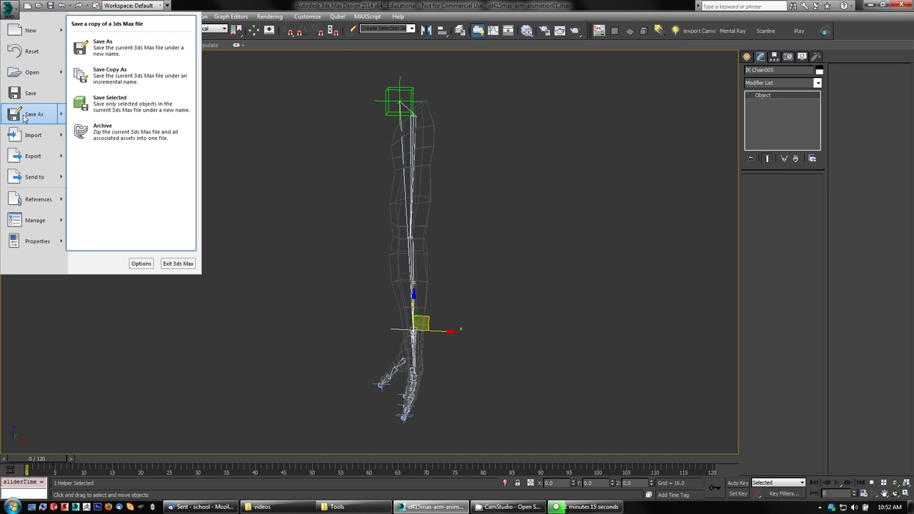
pyautogui.click(22, 119)
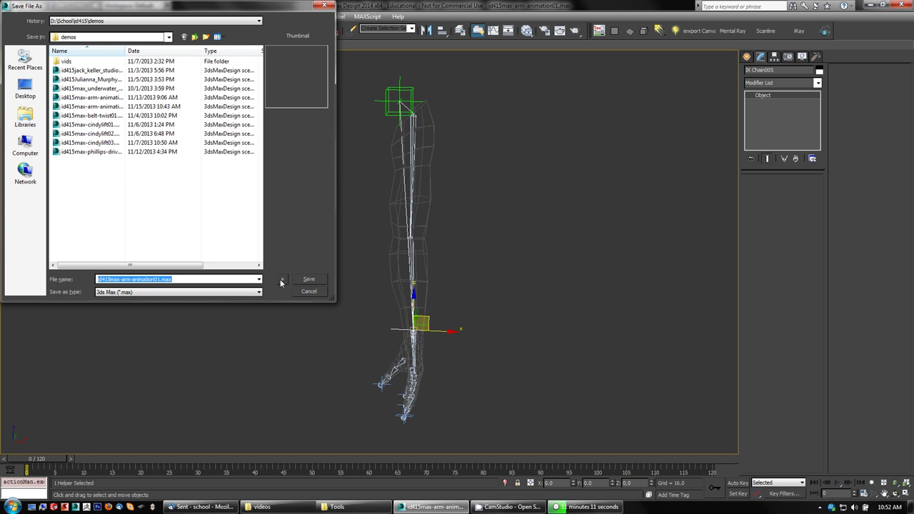
pyautogui.click(107, 107)
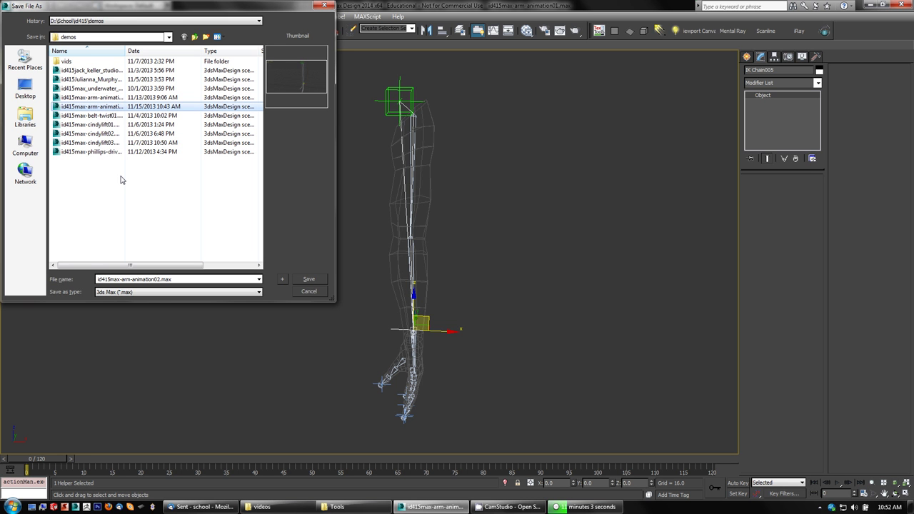
pyautogui.press('Delete')
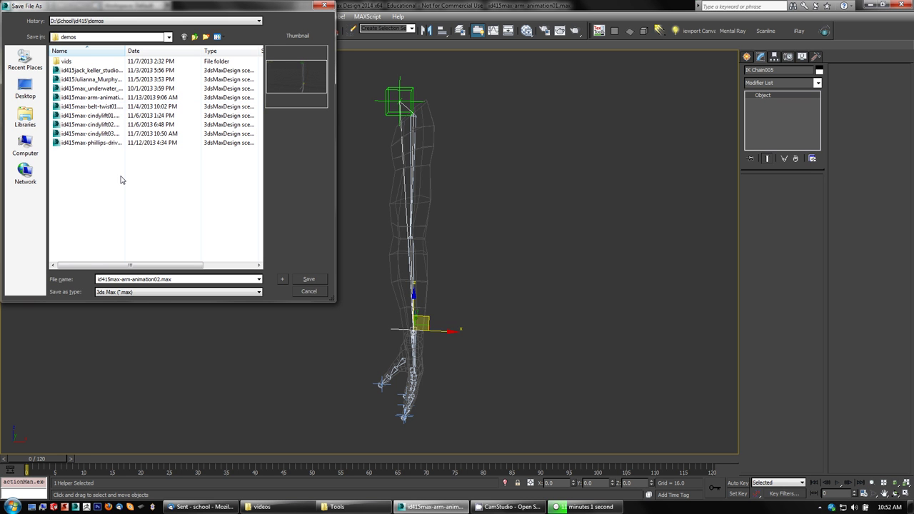
pyautogui.click(107, 100)
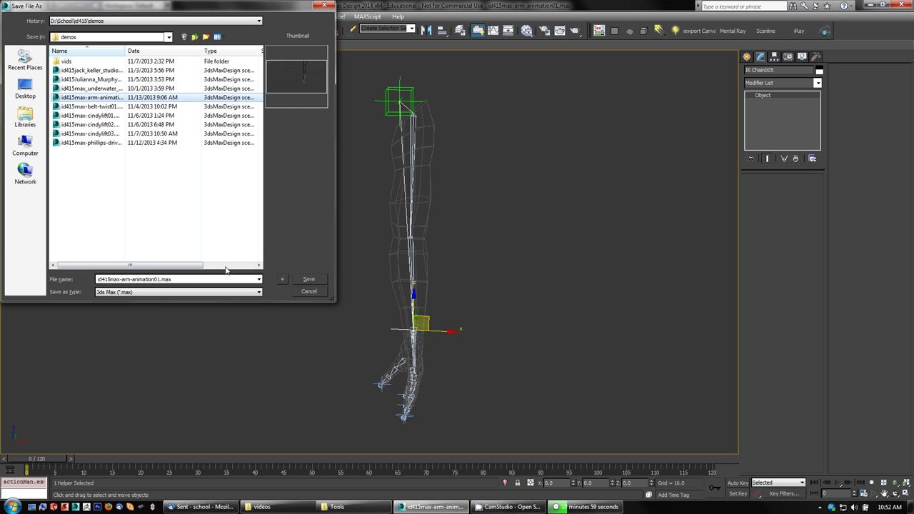
pyautogui.click(283, 279)
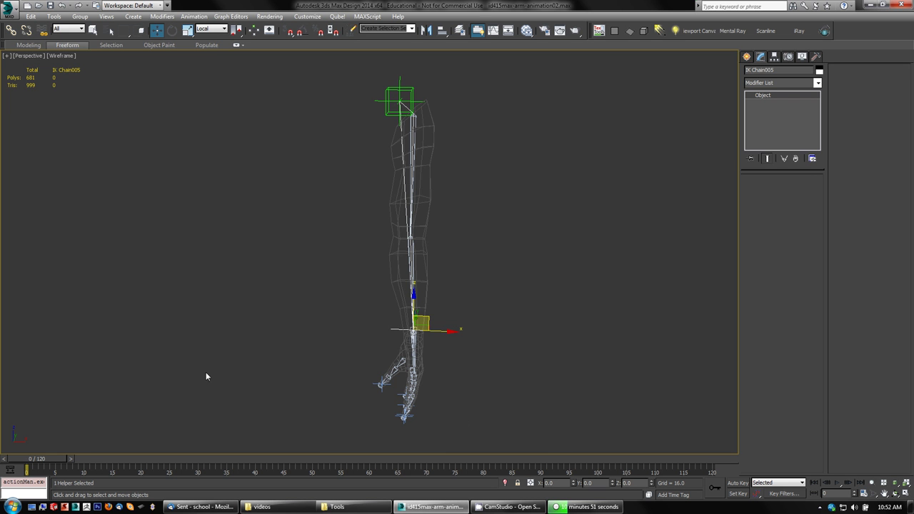
# Show the home grid in the Perspective view beneath the arm
pyautogui.moveTo(208, 372); pyautogui.dragTo(207, 349, button='middle')
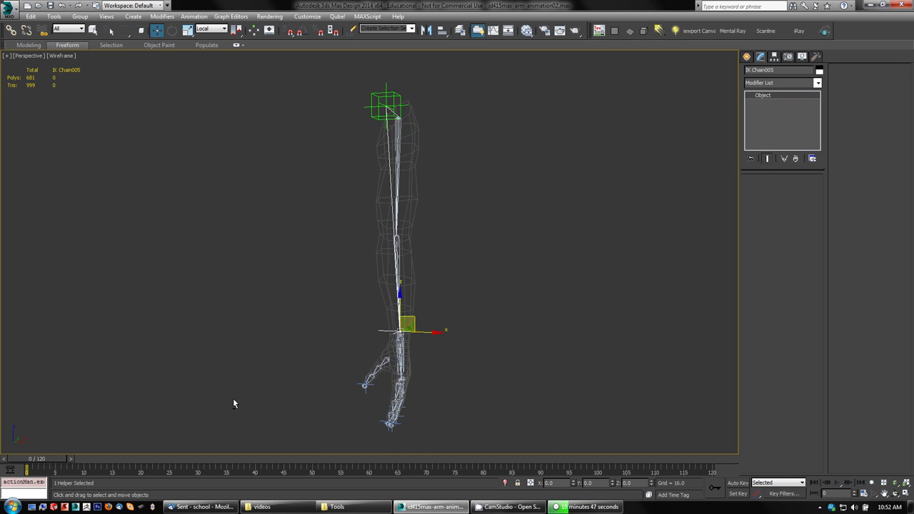
pyautogui.keyDown('alt'); pyautogui.moveTo(233, 404); pyautogui.dragTo(226, 369, button='middle'); pyautogui.keyUp('alt')
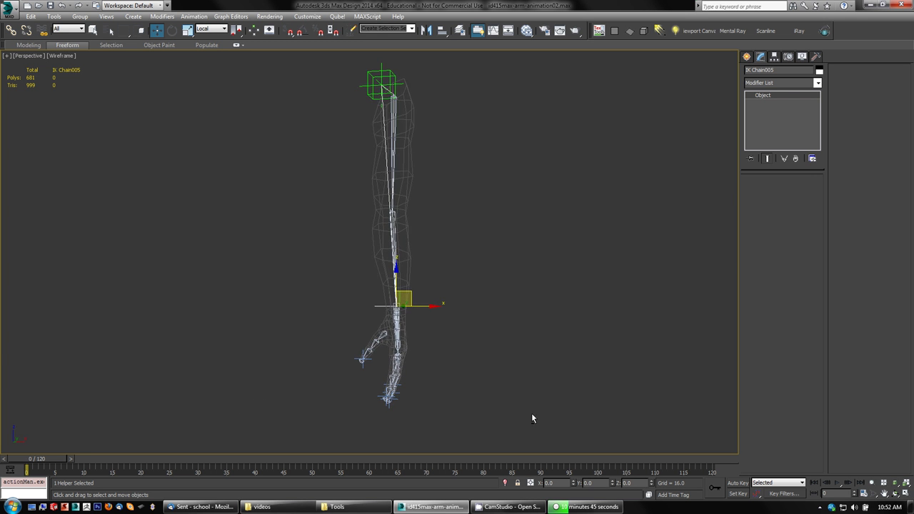
pyautogui.moveTo(532, 414)
pyautogui.keyDown('alt'); pyautogui.mouseDown(button='middle')
pyautogui.moveTo(509, 431)
pyautogui.moveTo(520, 418)
pyautogui.mouseUp(button='middle'); pyautogui.keyUp('alt')
pyautogui.press('g')
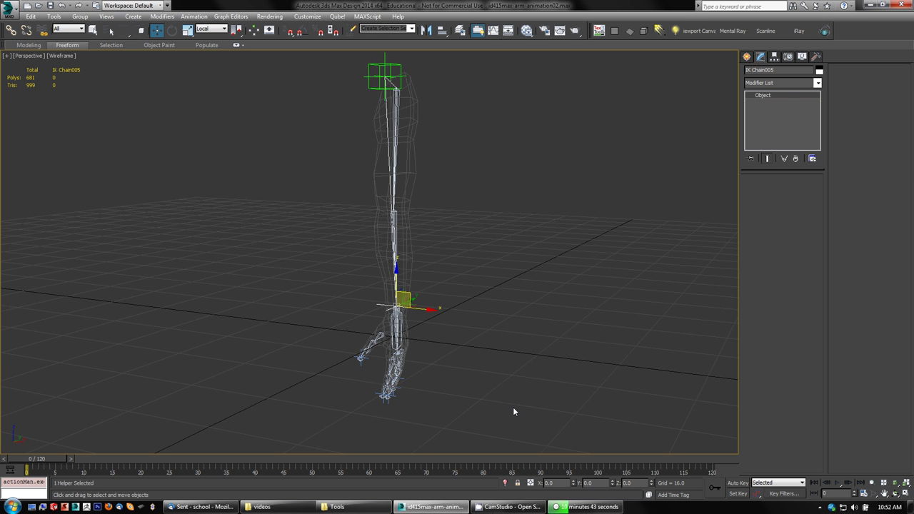
pyautogui.keyDown('alt'); pyautogui.moveTo(255, 360); pyautogui.dragTo(417, 241, button='middle'); pyautogui.keyUp('alt')
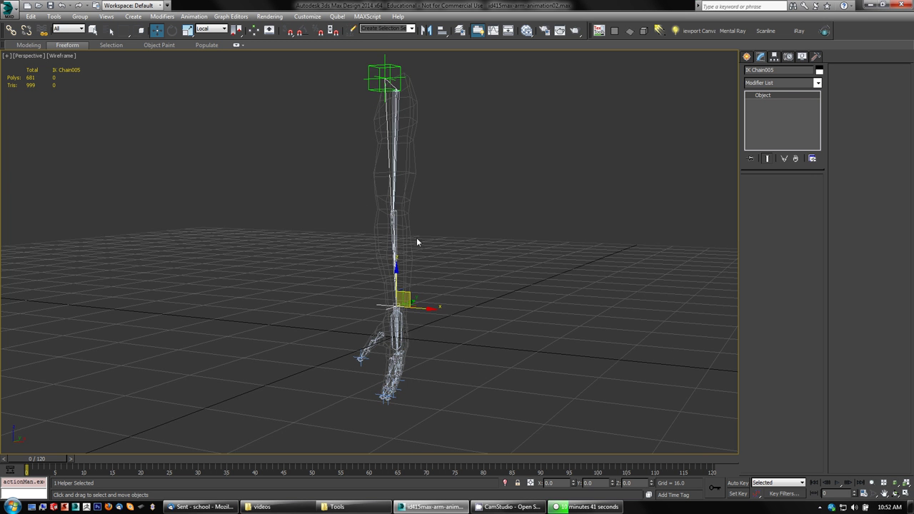
# Freeze the L_arm_upper mesh and check that the forearm and hand bones inside it can be selected
pyautogui.click(408, 229)
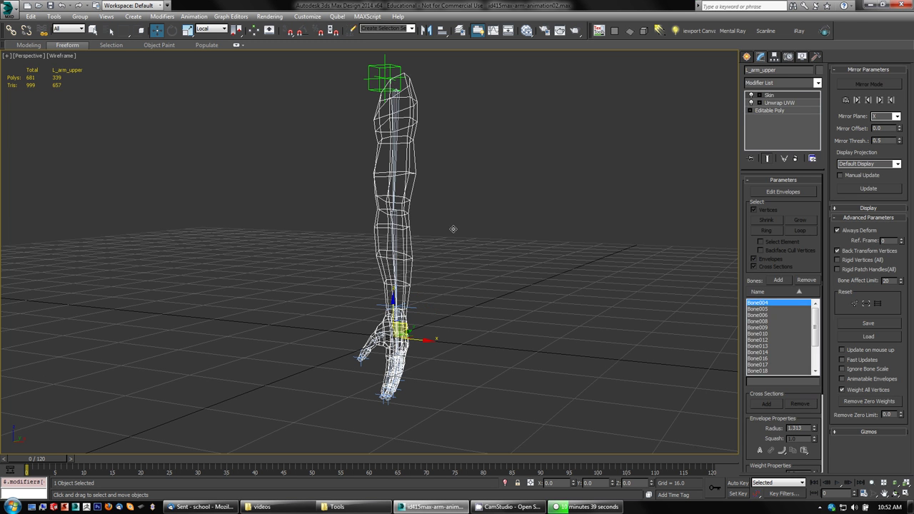
pyautogui.click(801, 57)
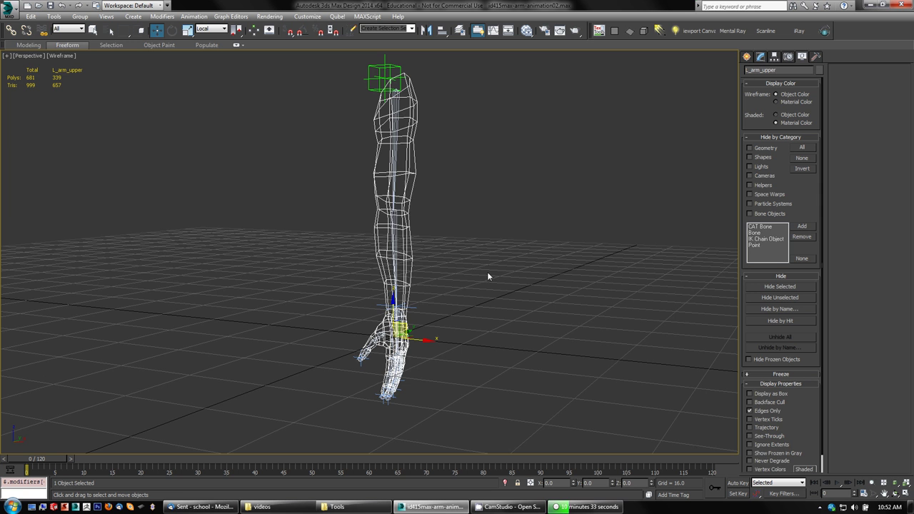
pyautogui.rightClick(410, 225)
pyautogui.click(432, 142)
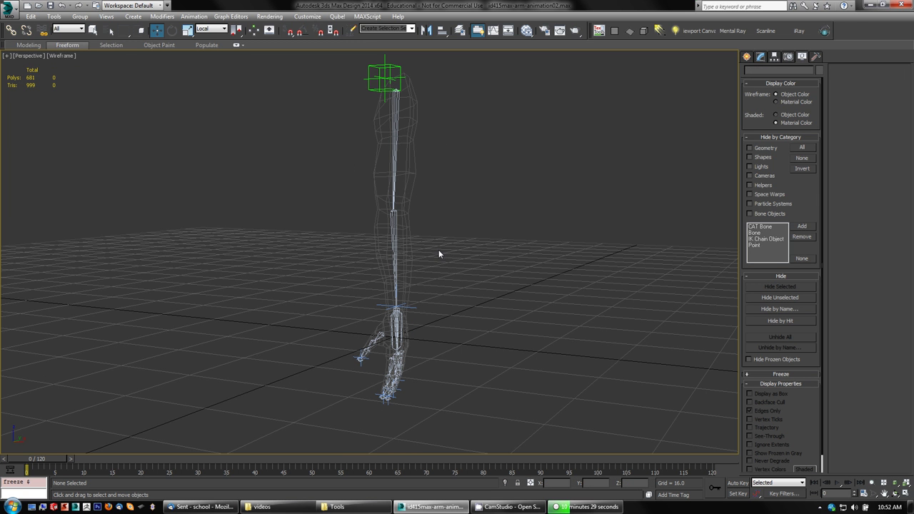
pyautogui.click(393, 266)
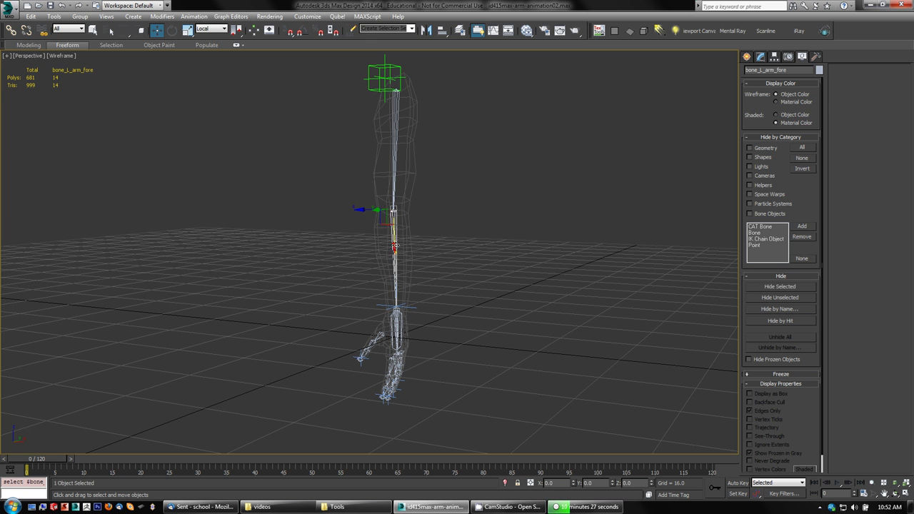
pyautogui.click(391, 344)
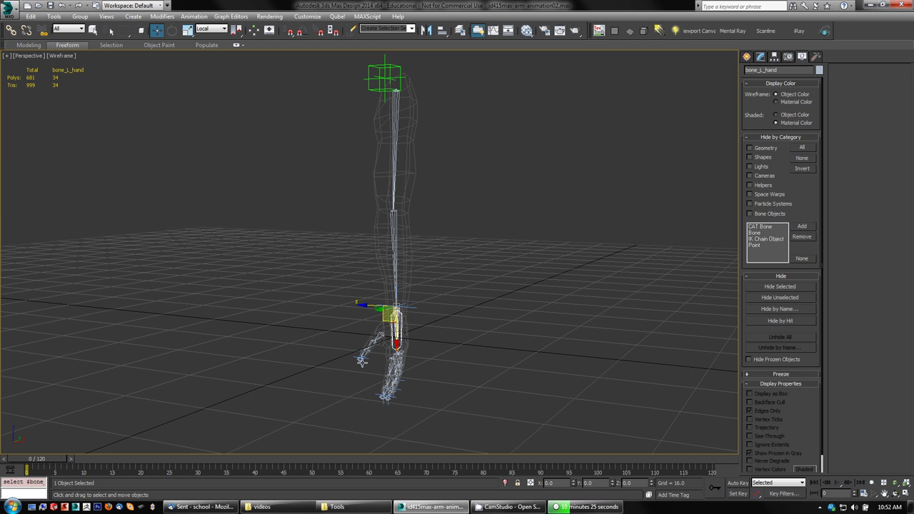
pyautogui.click(464, 303)
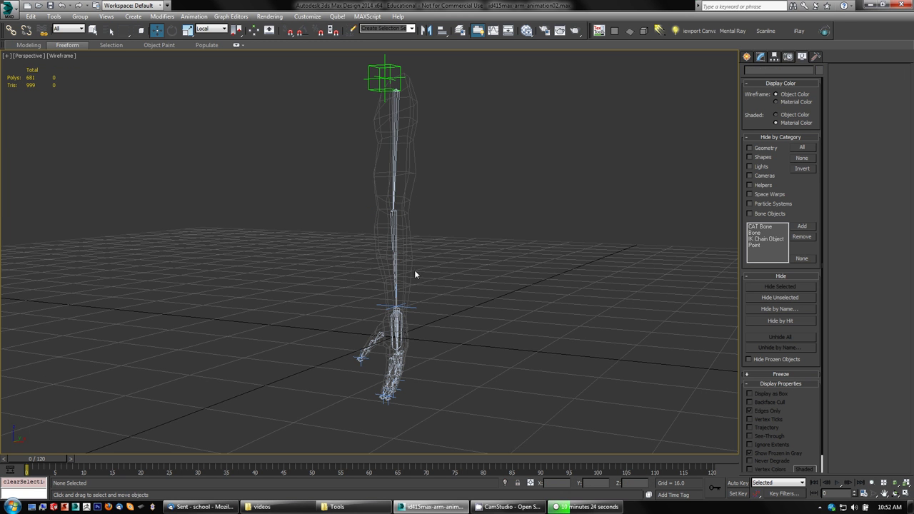
# Try moving the wrist's IK chain upward and sideways to bend the elbow, cancelling the move
pyautogui.click(412, 308)
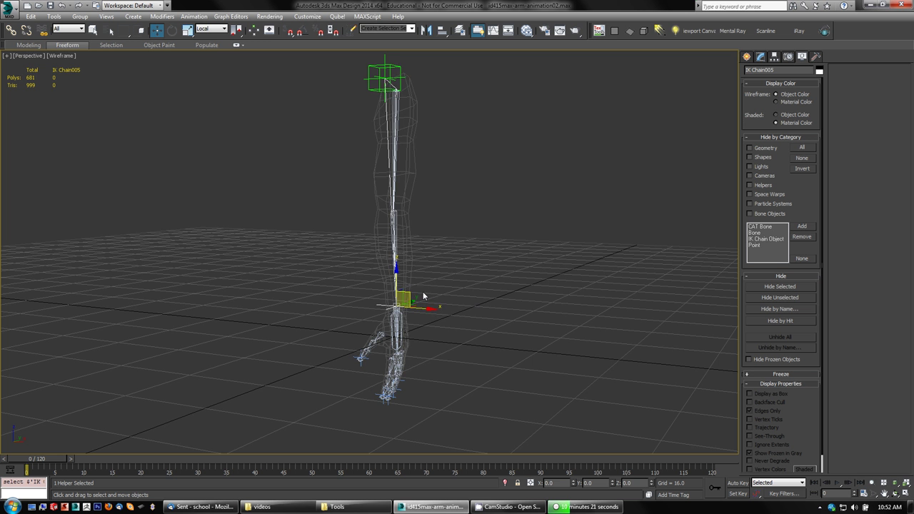
pyautogui.moveTo(411, 299); pyautogui.dragTo(428, 253)
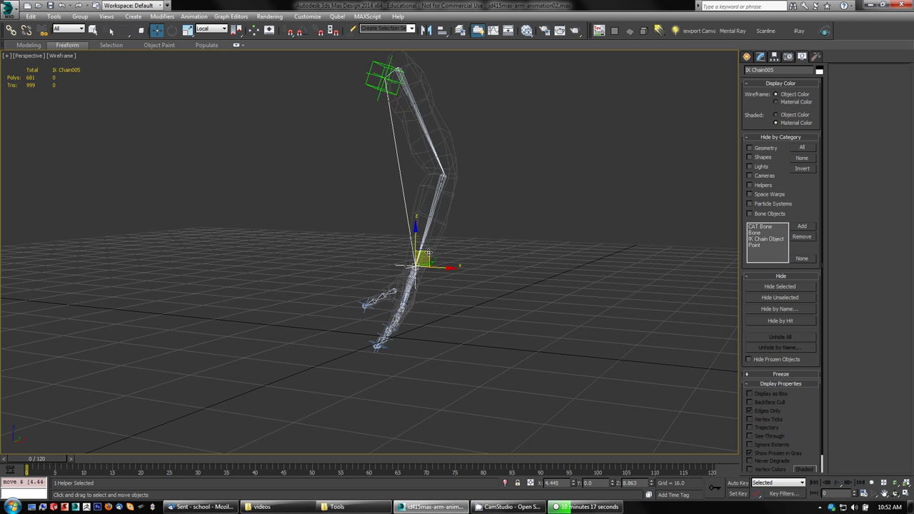
pyautogui.rightClick(429, 253)
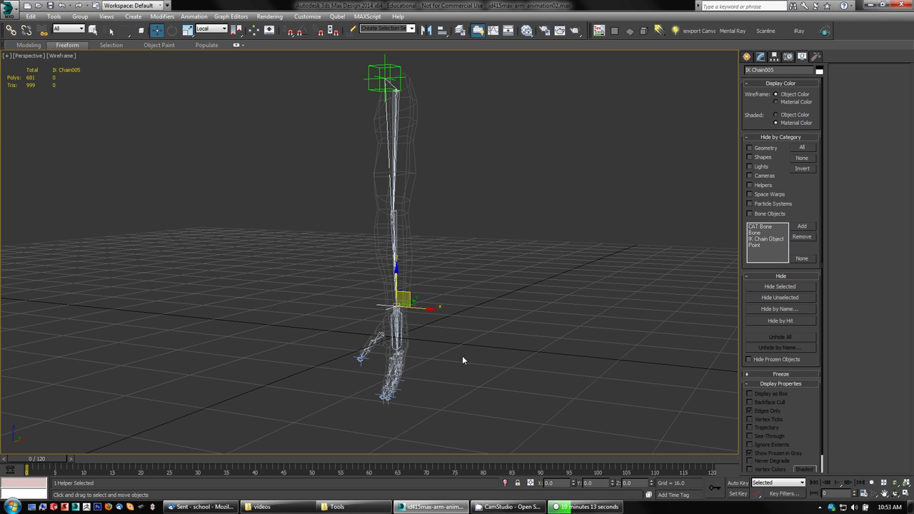
# Create a sphere with a radius of about 4.5 on the grid beside the hand
pyautogui.keyDown('alt'); pyautogui.moveTo(279, 369); pyautogui.dragTo(371, 361, button='middle'); pyautogui.keyUp('alt')
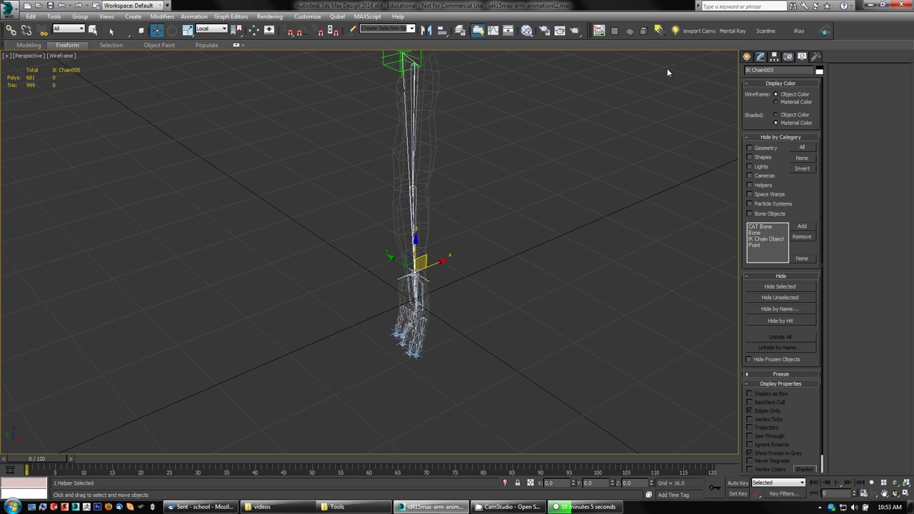
pyautogui.click(747, 56)
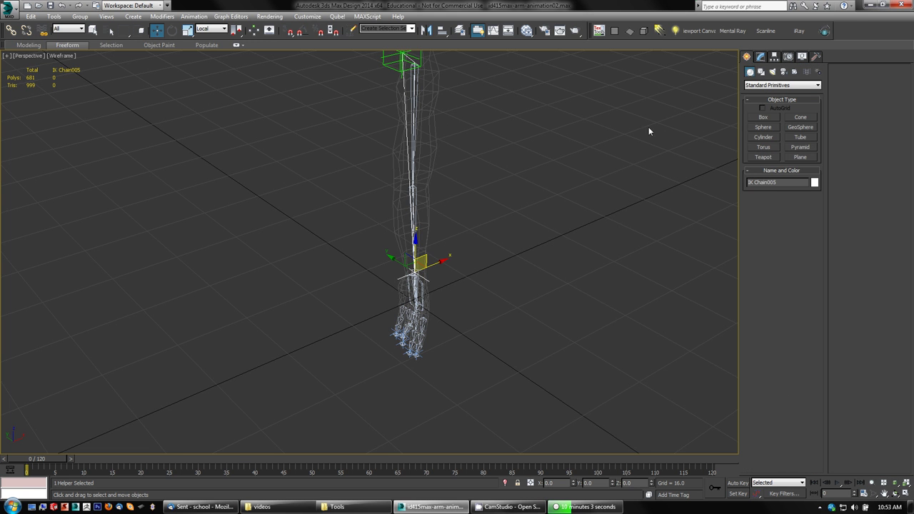
pyautogui.click(763, 127)
pyautogui.moveTo(375, 319); pyautogui.dragTo(396, 318)
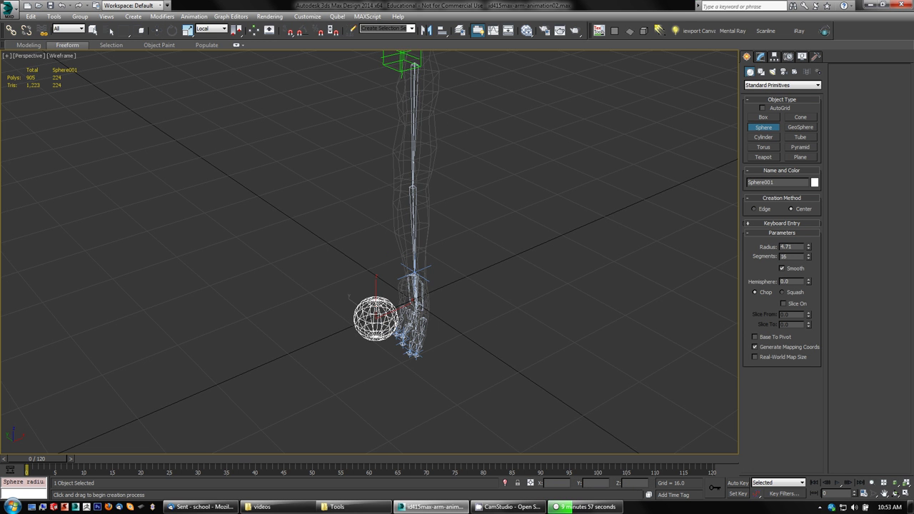
pyautogui.press('w')
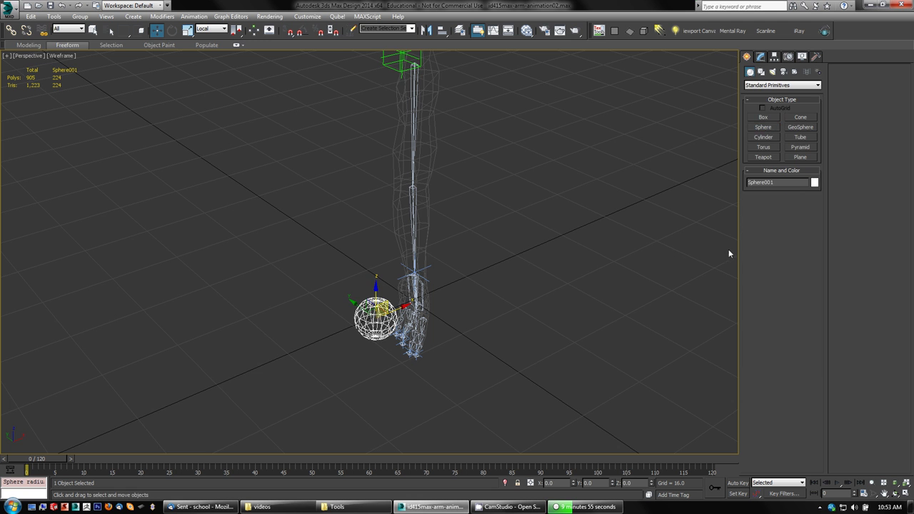
# Set the sphere's radius to 4.0
pyautogui.click(759, 56)
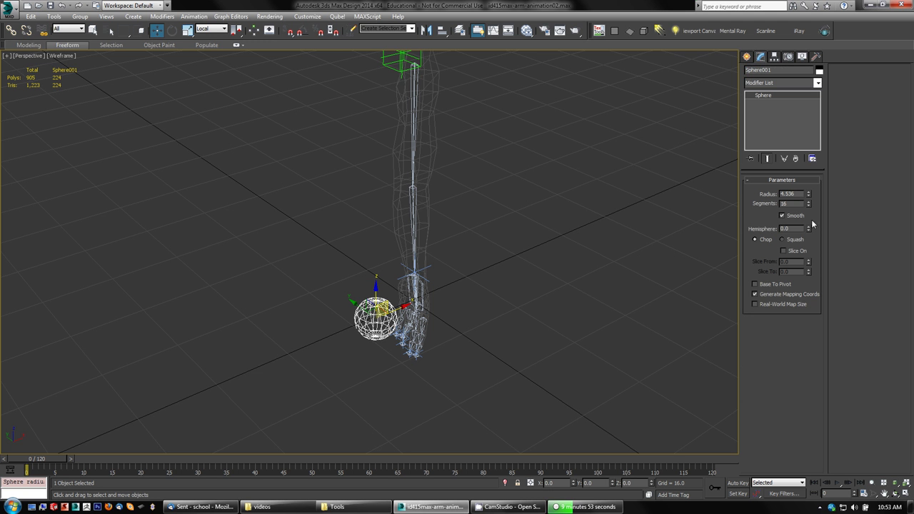
pyautogui.doubleClick(789, 194)
pyautogui.write('4')
pyautogui.press('Return')
# Raise the sphere about 3.5 units along its Z axis
pyautogui.keyDown('alt'); pyautogui.moveTo(487, 329); pyautogui.dragTo(526, 289, button='middle'); pyautogui.keyUp('alt')
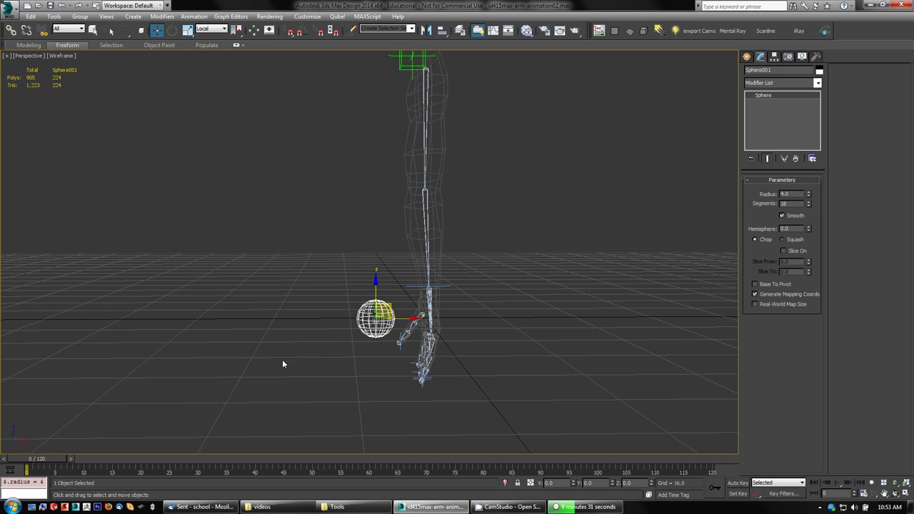
pyautogui.moveTo(262, 323); pyautogui.dragTo(260, 324, button='middle')
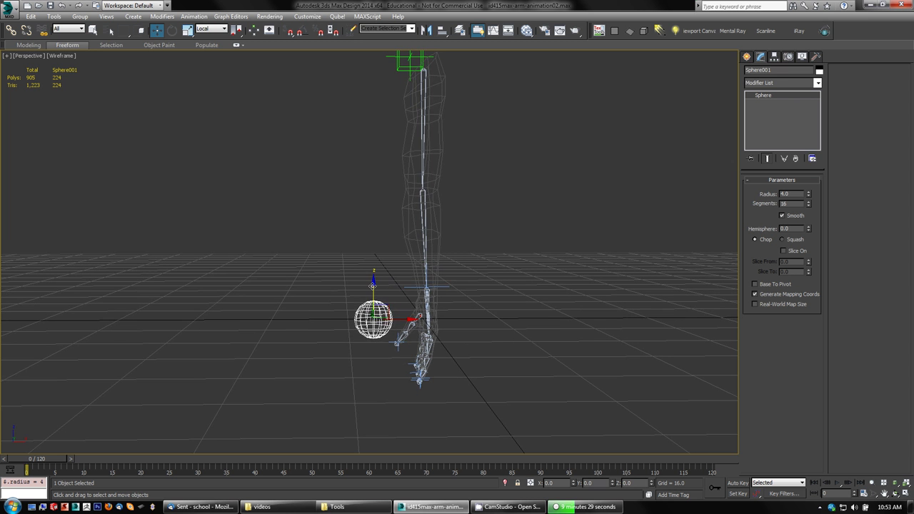
pyautogui.moveTo(372, 285); pyautogui.dragTo(372, 268)
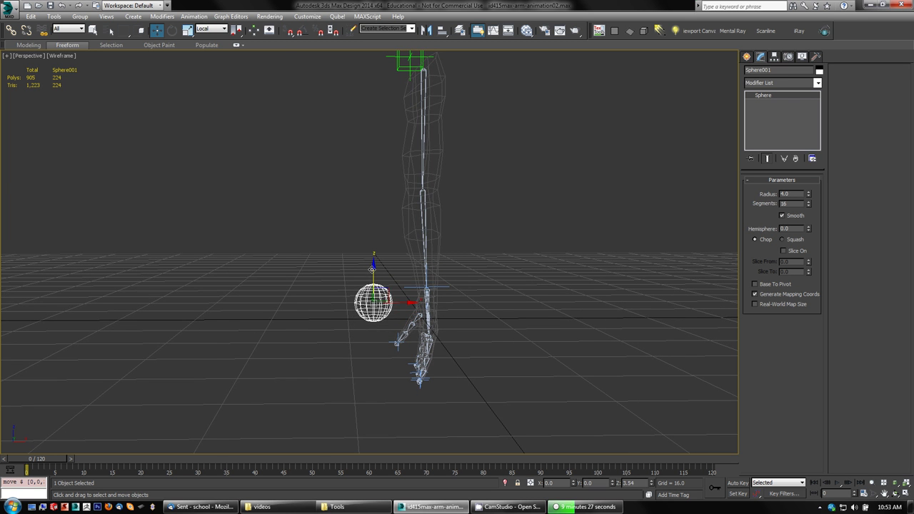
# Show all four viewports and nudge the sphere slightly upward in the Front view
pyautogui.hotkey('alt', 'w')
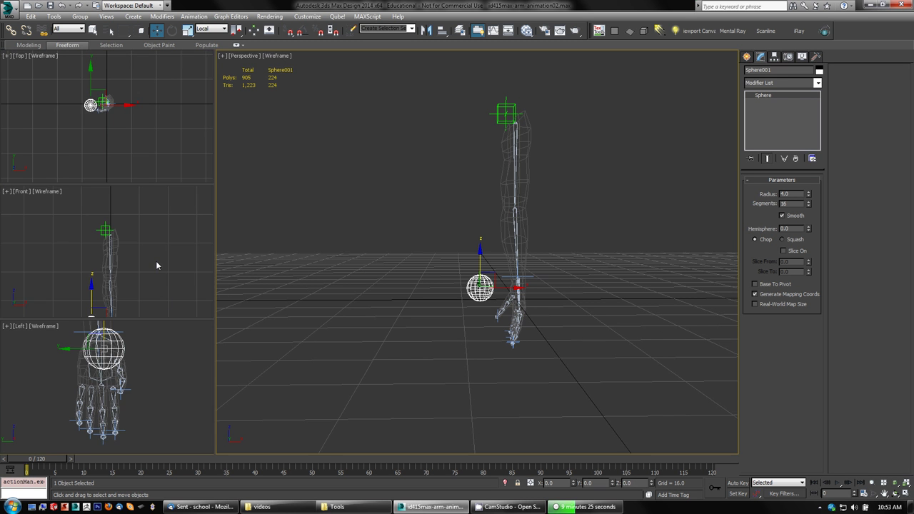
pyautogui.moveTo(157, 266)
pyautogui.mouseDown(button='middle')
pyautogui.moveTo(160, 241)
pyautogui.moveTo(159, 255)
pyautogui.mouseUp(button='middle')
pyautogui.moveTo(175, 370); pyautogui.dragTo(160, 409, button='middle')
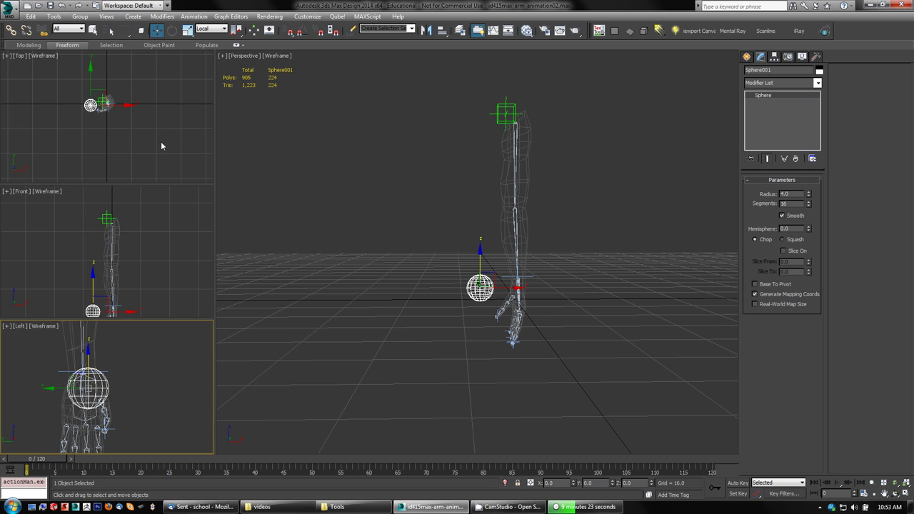
pyautogui.moveTo(160, 256); pyautogui.dragTo(165, 208, button='middle')
pyautogui.scroll(5, 114, 272)
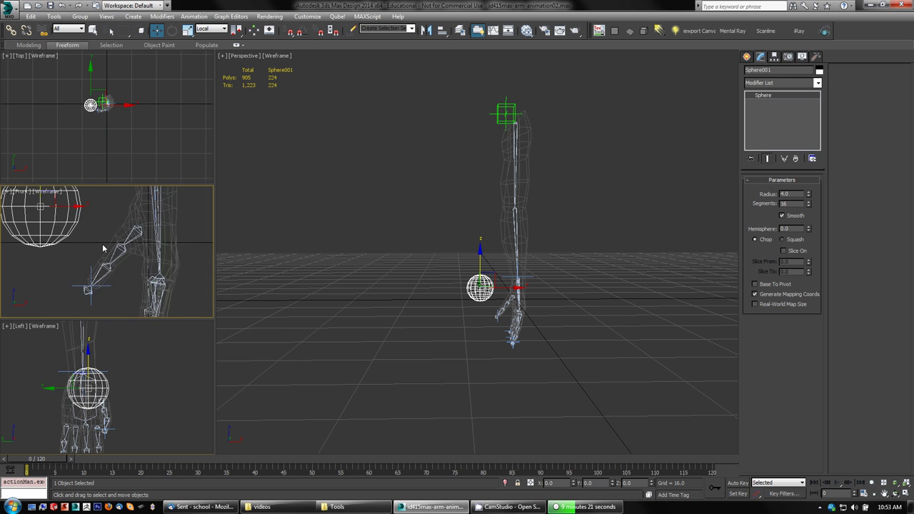
pyautogui.moveTo(105, 246); pyautogui.dragTo(221, 278, button='middle')
pyautogui.moveTo(160, 252); pyautogui.dragTo(157, 247)
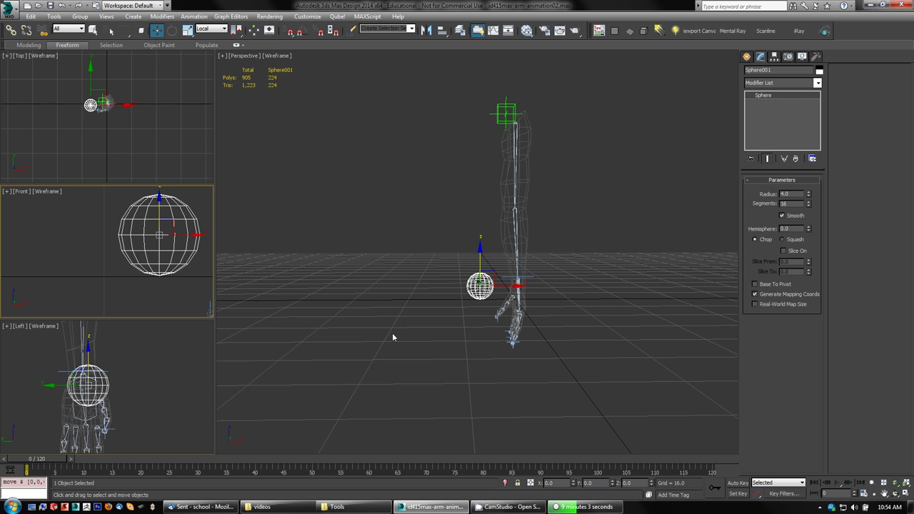
# Lower the sphere to the height of the fingers and shift it along its X axis towards the palm
pyautogui.moveTo(356, 291); pyautogui.dragTo(368, 278, button='middle')
pyautogui.moveTo(496, 251); pyautogui.dragTo(497, 283)
pyautogui.keyDown('alt'); pyautogui.moveTo(443, 369); pyautogui.dragTo(511, 371, button='middle'); pyautogui.keyUp('alt')
pyautogui.moveTo(468, 312); pyautogui.dragTo(463, 312)
pyautogui.keyDown('alt'); pyautogui.moveTo(546, 364); pyautogui.dragTo(481, 350, button='middle'); pyautogui.keyUp('alt')
pyautogui.moveTo(527, 312); pyautogui.dragTo(543, 313)
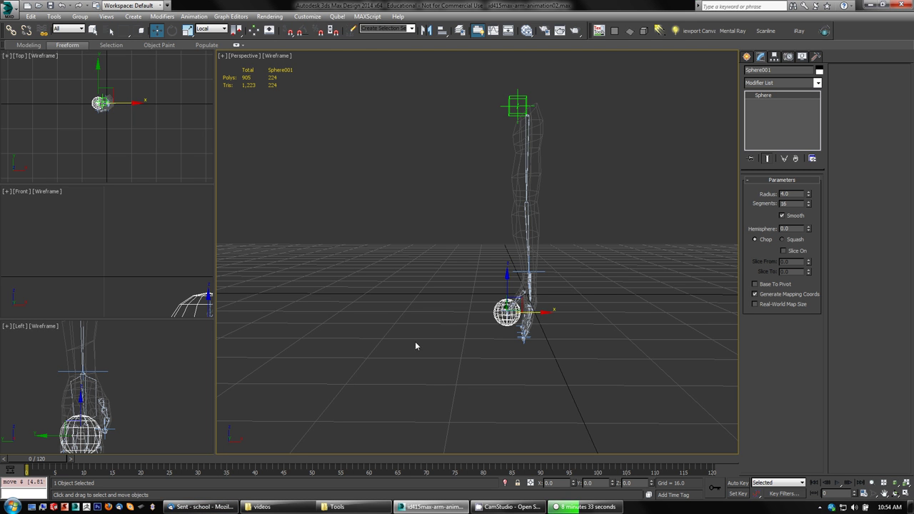
# Hide the Perspective view's grid, display it as Shaded + Edged Faces, and maximize that viewport
pyautogui.keyDown('alt'); pyautogui.moveTo(407, 319); pyautogui.dragTo(431, 340, button='middle'); pyautogui.keyUp('alt')
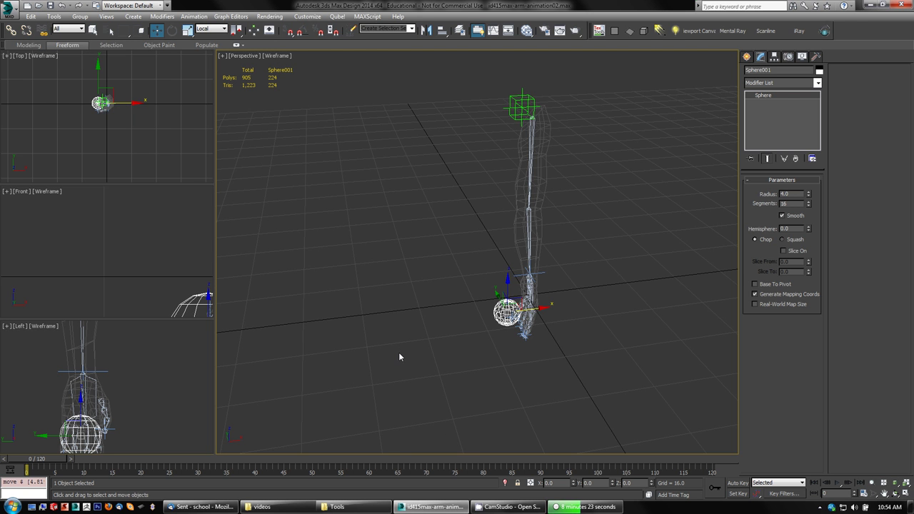
pyautogui.press('g')
pyautogui.keyDown('alt'); pyautogui.moveTo(415, 350); pyautogui.dragTo(575, 334, button='middle'); pyautogui.keyUp('alt')
pyautogui.press('F3')
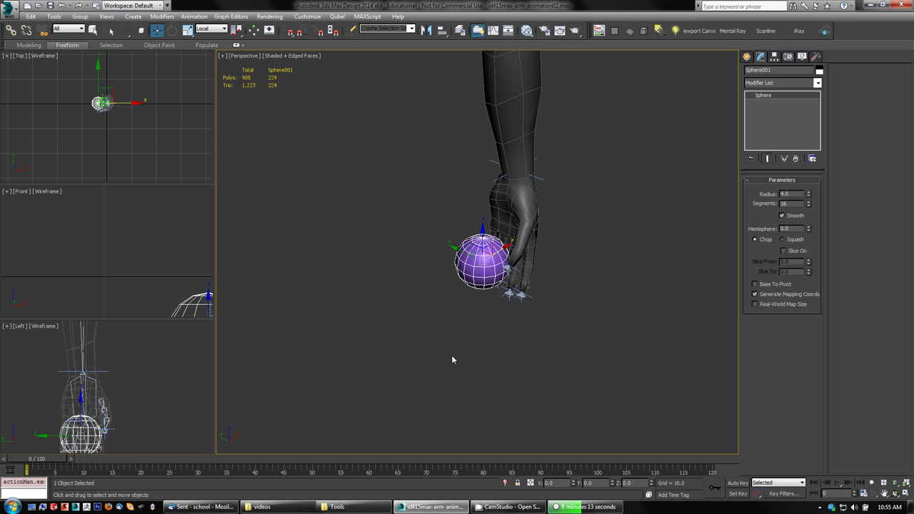
pyautogui.moveTo(364, 341)
pyautogui.keyDown('alt'); pyautogui.mouseDown(button='middle')
pyautogui.moveTo(428, 339)
pyautogui.moveTo(402, 337)
pyautogui.moveTo(384, 312)
pyautogui.moveTo(311, 318)
pyautogui.moveTo(410, 361)
pyautogui.moveTo(567, 387)
pyautogui.moveTo(563, 404)
pyautogui.mouseUp(button='middle'); pyautogui.keyUp('alt')
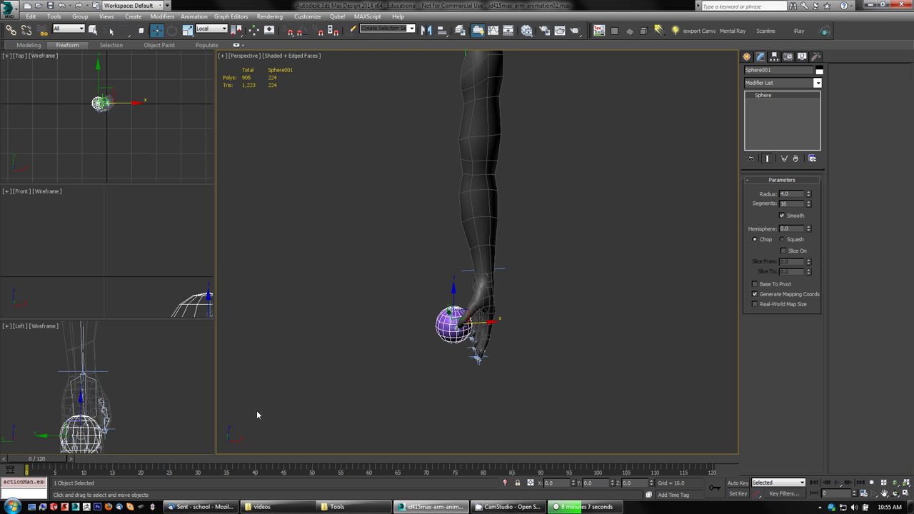
pyautogui.hotkey('alt', 'w')
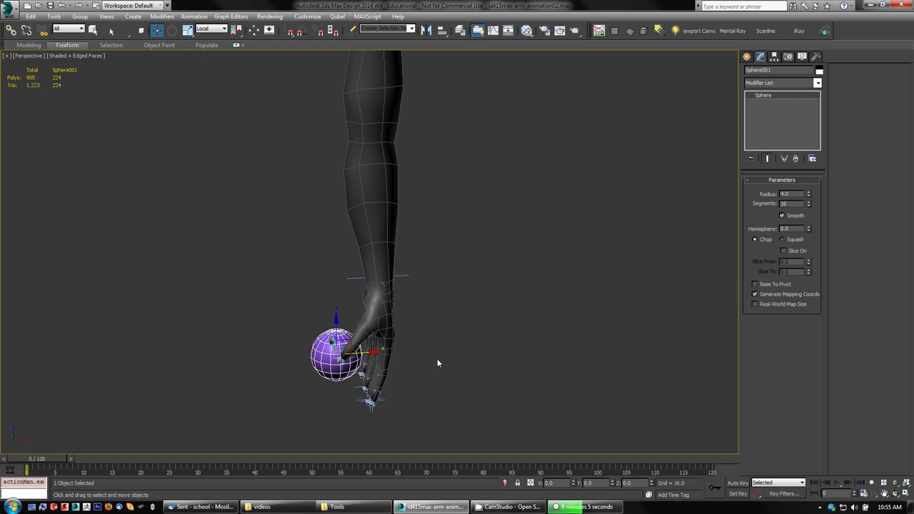
# With Auto Key on at frame 15, move the wrist's IK chain upward and away from the ball to bend the elbow
pyautogui.keyDown('alt'); pyautogui.moveTo(491, 382); pyautogui.dragTo(467, 355, button='middle'); pyautogui.keyUp('alt')
pyautogui.moveTo(472, 365); pyautogui.dragTo(487, 367, button='middle')
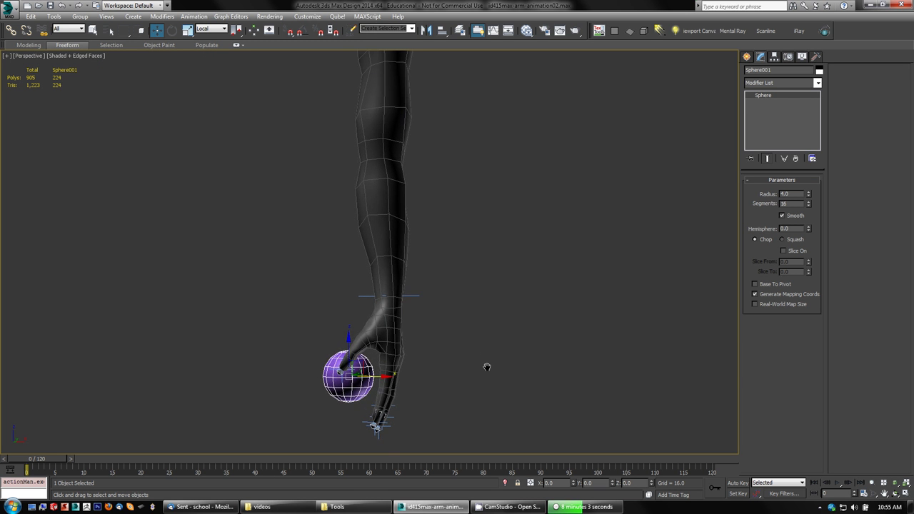
pyautogui.scroll(-4, 486, 385)
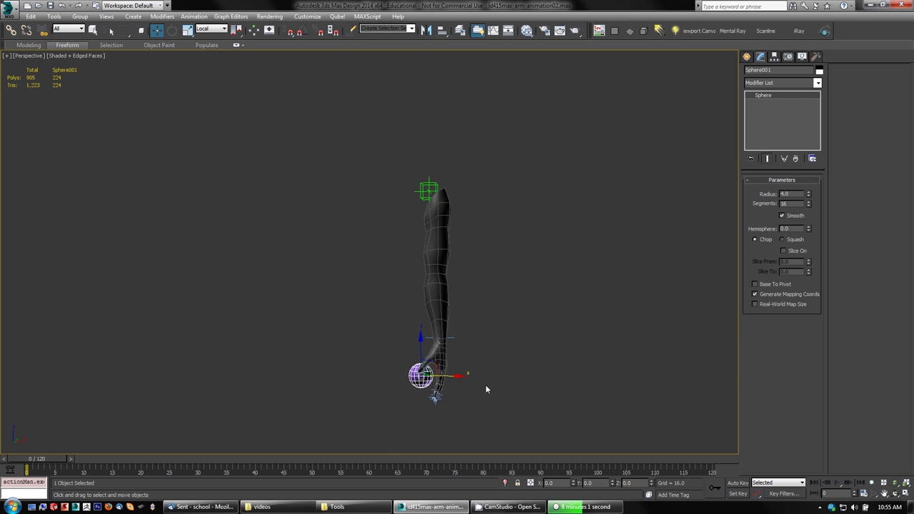
pyautogui.scroll(2, 485, 385)
pyautogui.scroll(3, 486, 385)
pyautogui.scroll(-4, 493, 354)
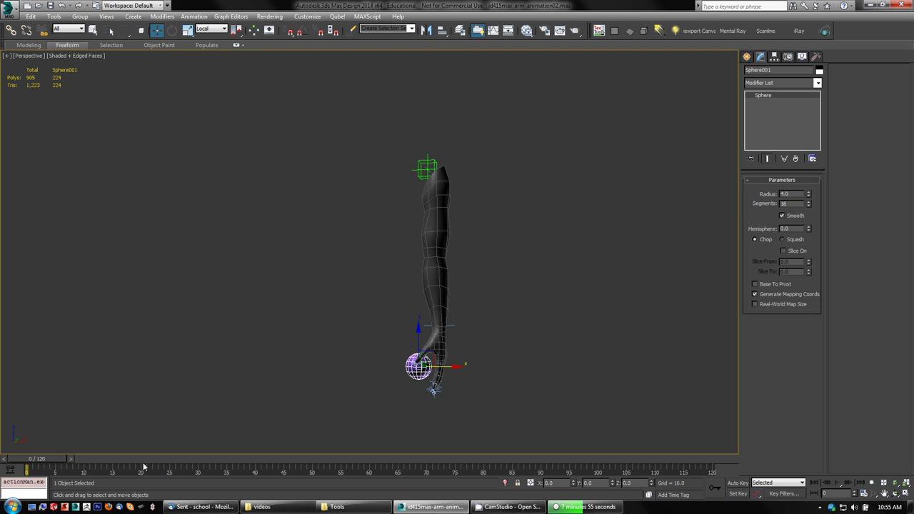
pyautogui.moveTo(59, 463); pyautogui.dragTo(141, 465)
pyautogui.press('w')
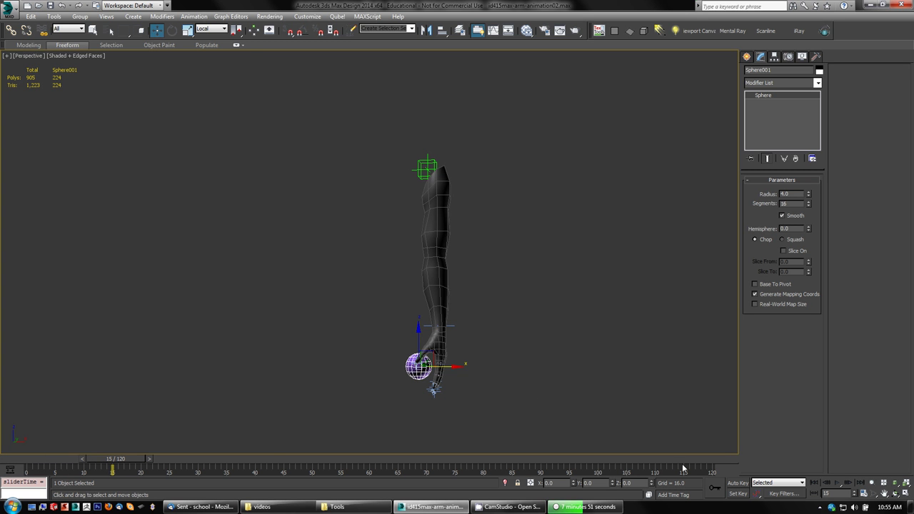
pyautogui.click(738, 484)
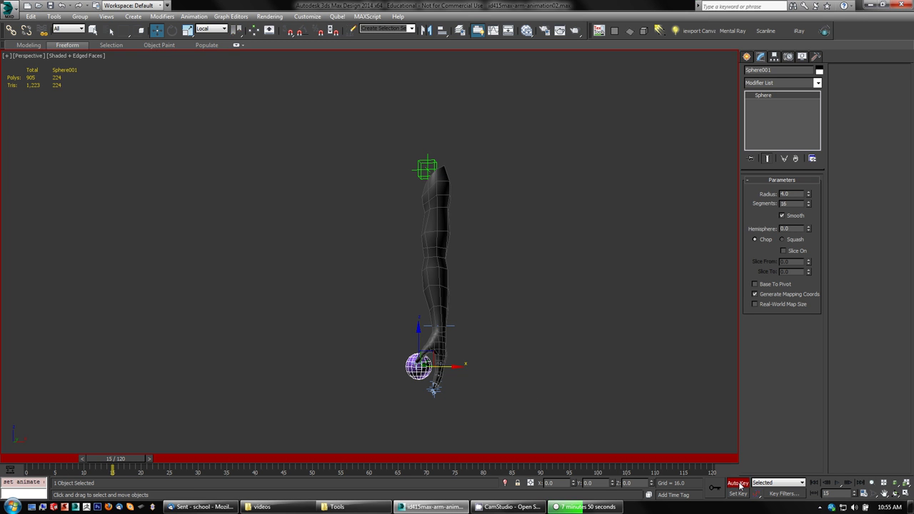
pyautogui.click(455, 327)
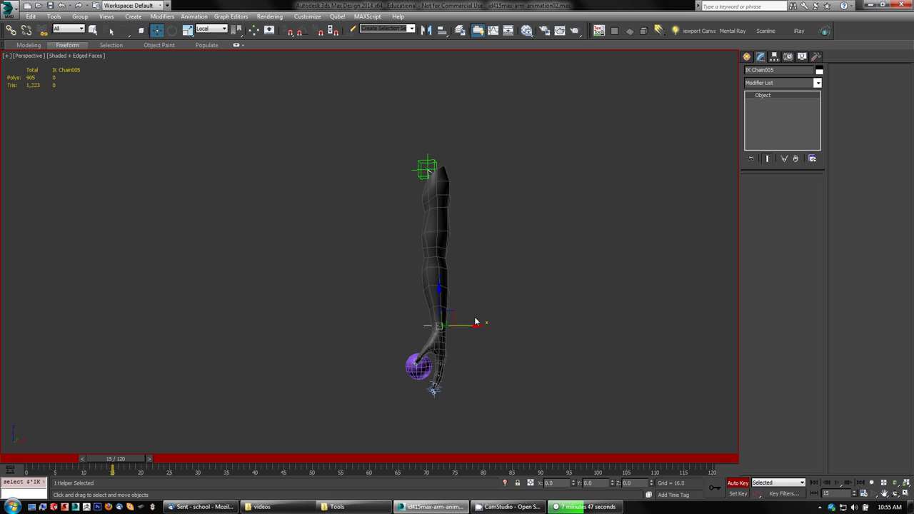
pyautogui.moveTo(452, 315); pyautogui.dragTo(495, 284)
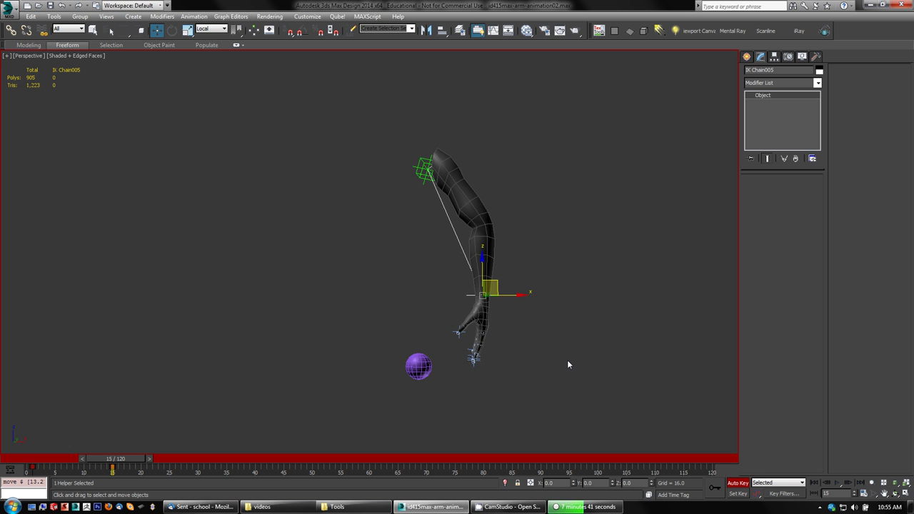
# At frame 15, move the ThumbIK helper outward from the palm to spread the thumb
pyautogui.keyDown('alt'); pyautogui.moveTo(404, 354); pyautogui.dragTo(513, 349, button='middle'); pyautogui.keyUp('alt')
pyautogui.click(502, 337)
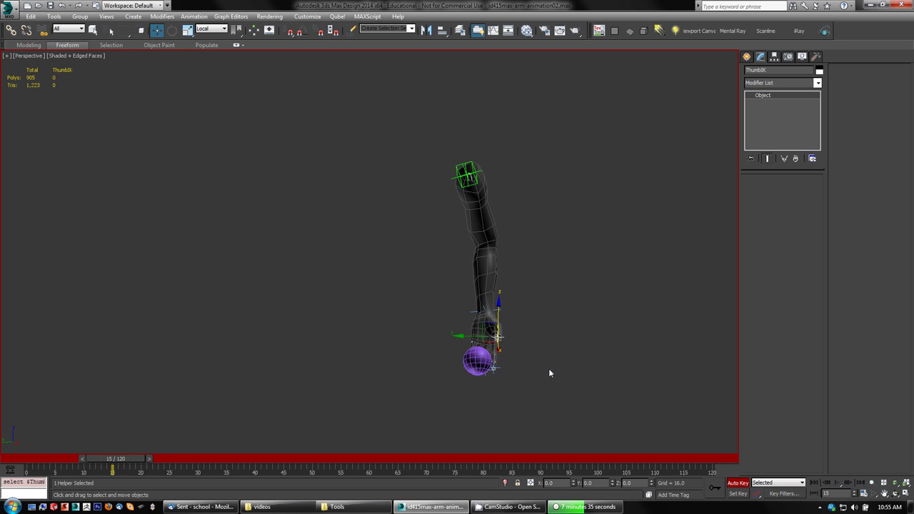
pyautogui.scroll(5, 549, 368)
pyautogui.scroll(2, 497, 358)
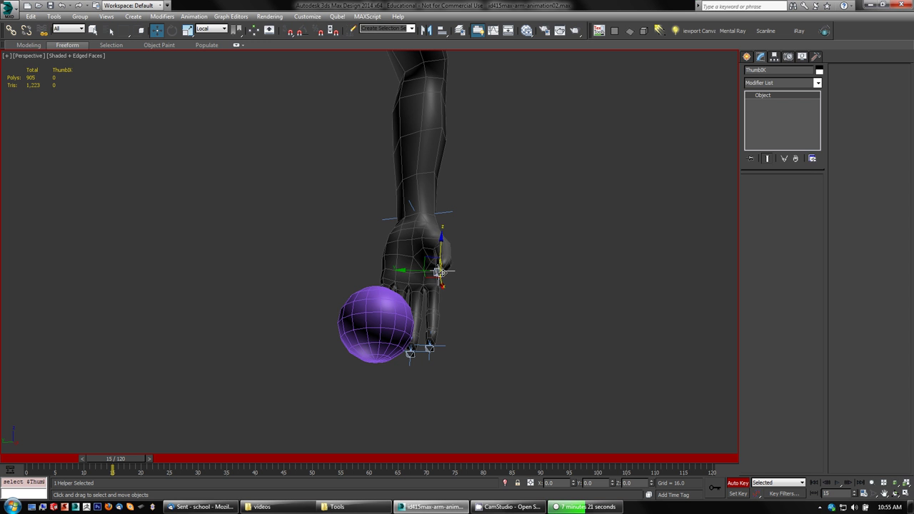
pyautogui.moveTo(440, 271); pyautogui.dragTo(461, 267)
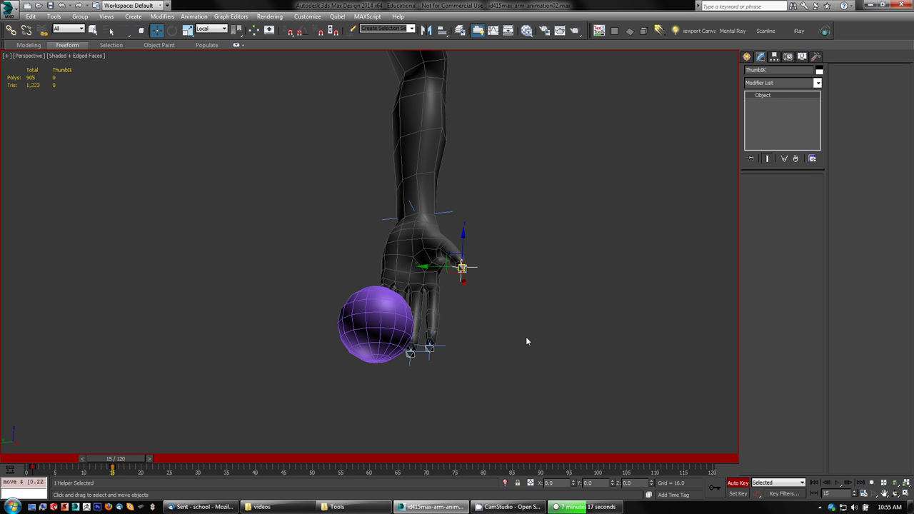
# Move the index finger's IK chain slightly towards the thumb side to spread that finger at frame 15
pyautogui.keyDown('alt'); pyautogui.moveTo(539, 326); pyautogui.dragTo(515, 327, button='middle'); pyautogui.keyUp('alt')
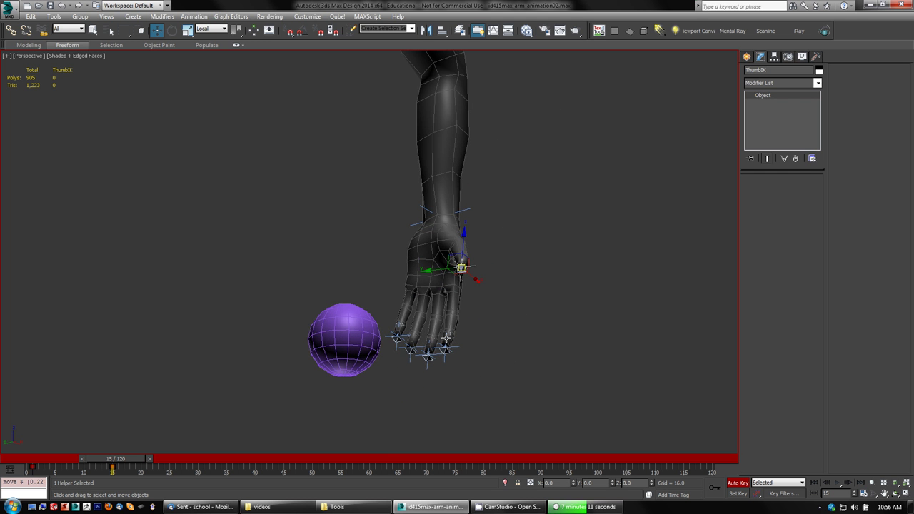
pyautogui.keyDown('alt'); pyautogui.moveTo(508, 376); pyautogui.dragTo(382, 378, button='middle'); pyautogui.keyUp('alt')
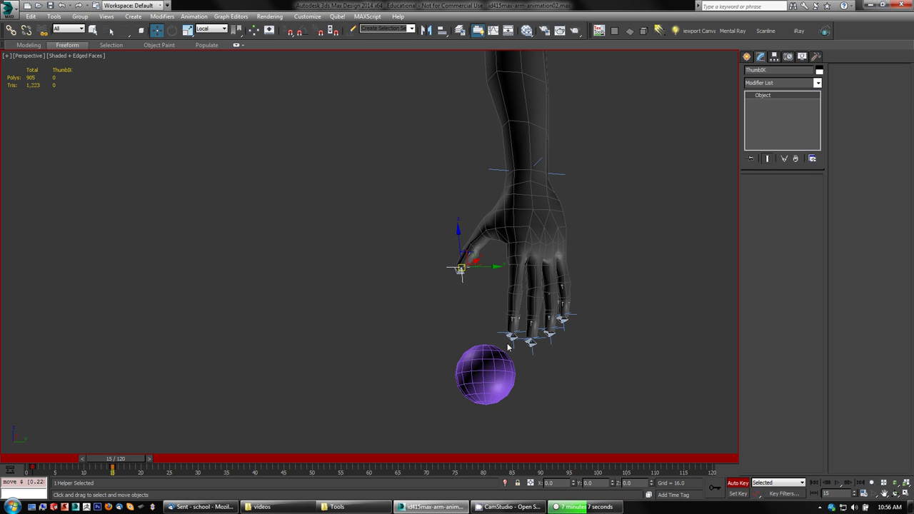
pyautogui.moveTo(515, 359); pyautogui.dragTo(509, 353, button='middle')
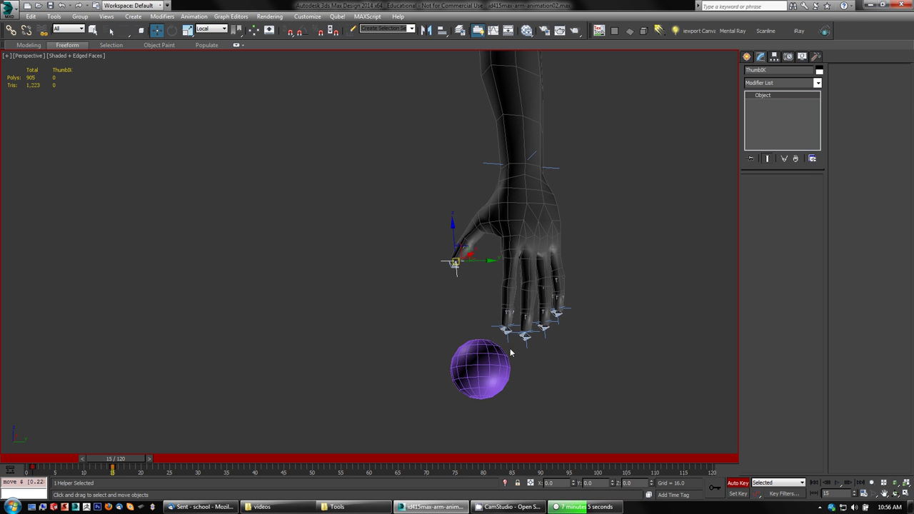
pyautogui.click(505, 330)
pyautogui.moveTo(505, 327); pyautogui.dragTo(497, 327)
# Move the little finger's IK chain slightly outward, away from the other fingers, at frame 15
pyautogui.keyDown('alt'); pyautogui.moveTo(594, 333); pyautogui.dragTo(572, 346, button='middle'); pyautogui.keyUp('alt')
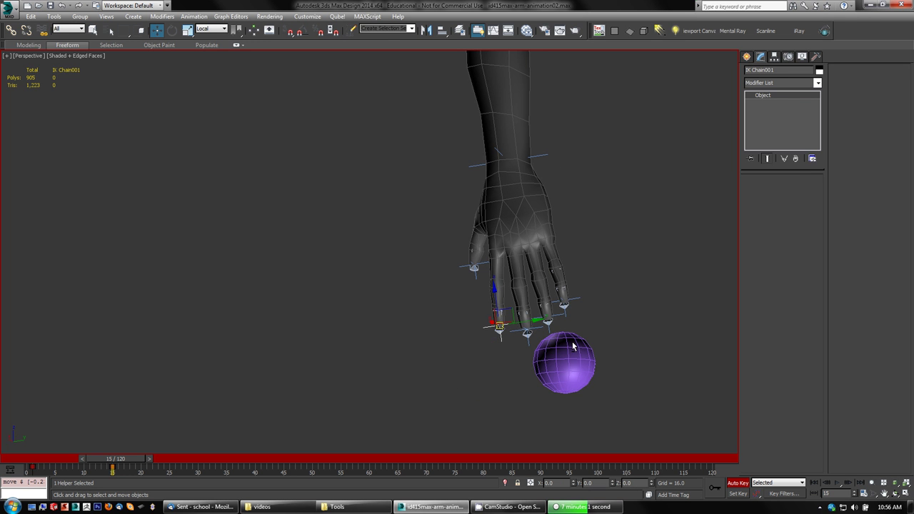
pyautogui.click(563, 303)
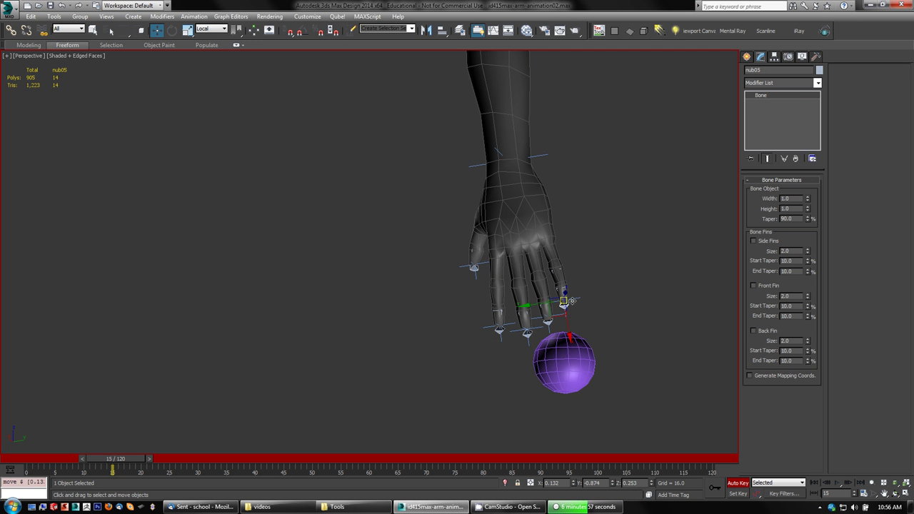
pyautogui.click(575, 298)
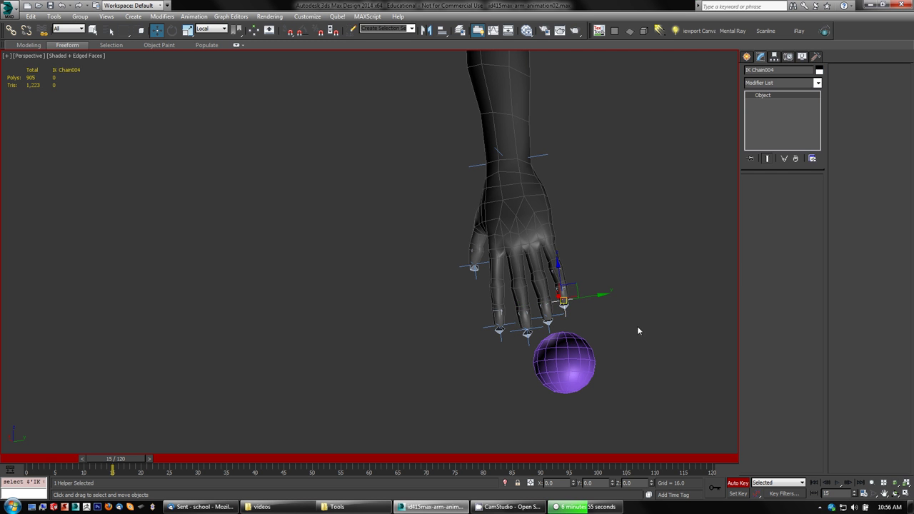
pyautogui.moveTo(562, 301); pyautogui.dragTo(570, 301)
pyautogui.keyDown('alt'); pyautogui.moveTo(621, 363); pyautogui.dragTo(666, 373, button='middle'); pyautogui.keyUp('alt')
pyautogui.moveTo(315, 322); pyautogui.dragTo(365, 330, button='middle')
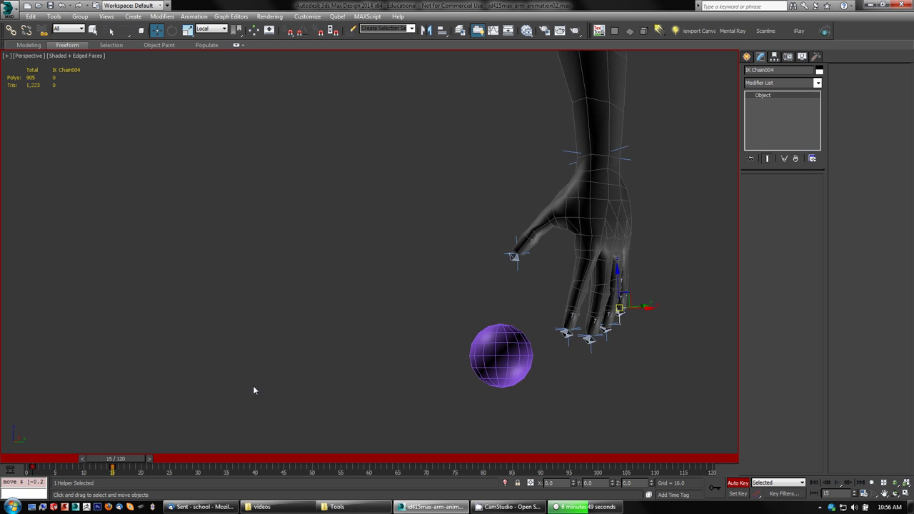
# At frame 15, rotate bone_L_hand at the wrist so the fingers swing away from the ball
pyautogui.moveTo(137, 468)
pyautogui.mouseDown()
pyautogui.moveTo(50, 467)
pyautogui.moveTo(153, 468)
pyautogui.moveTo(141, 467)
pyautogui.mouseUp()
pyautogui.scroll(-3, 260, 373)
pyautogui.keyDown('alt'); pyautogui.moveTo(260, 371); pyautogui.dragTo(329, 366, button='middle'); pyautogui.keyUp('alt')
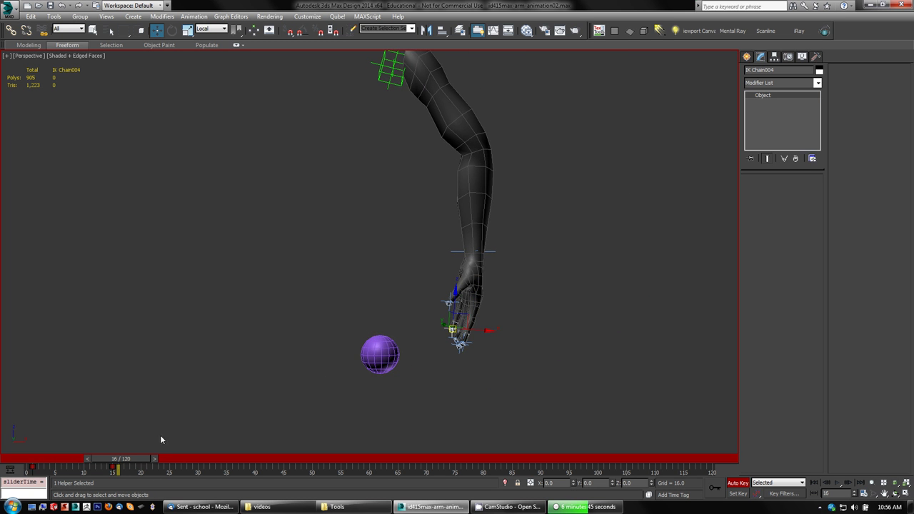
pyautogui.moveTo(125, 467)
pyautogui.mouseDown()
pyautogui.moveTo(71, 468)
pyautogui.moveTo(147, 466)
pyautogui.moveTo(123, 466)
pyautogui.mouseUp()
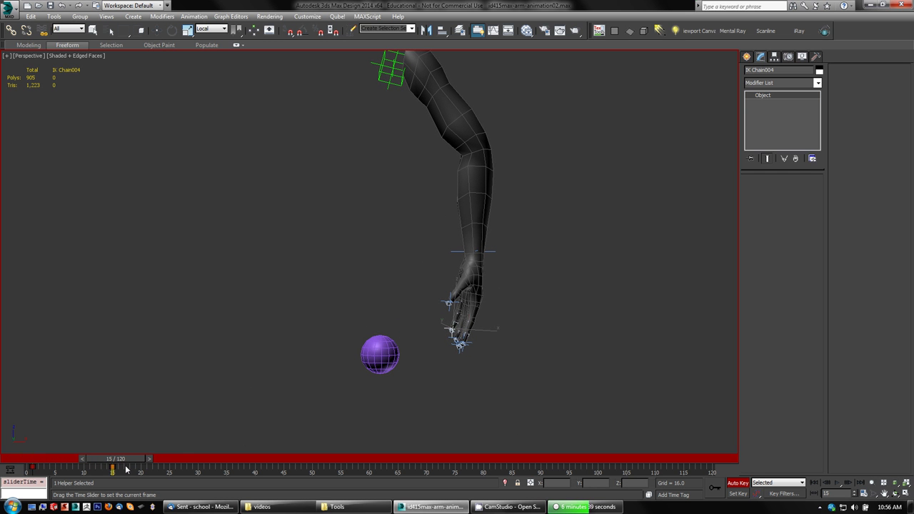
pyautogui.press('w')
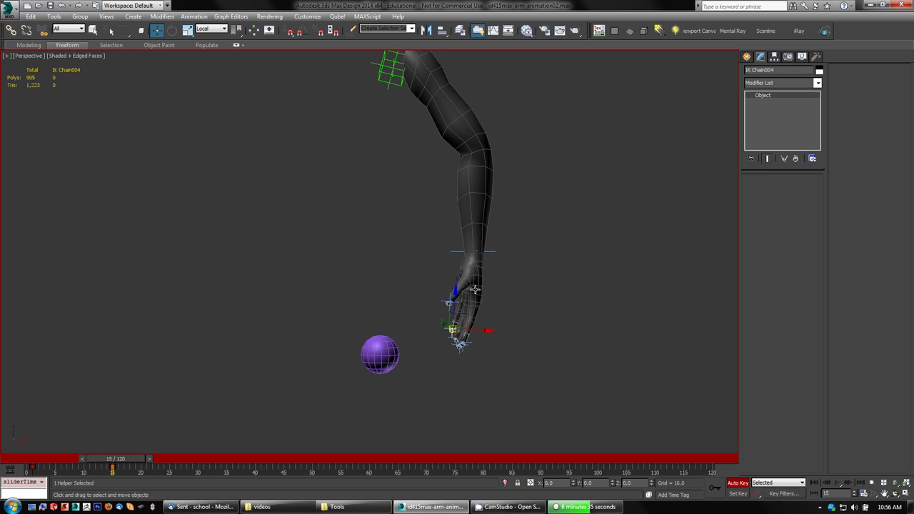
pyautogui.click(475, 289)
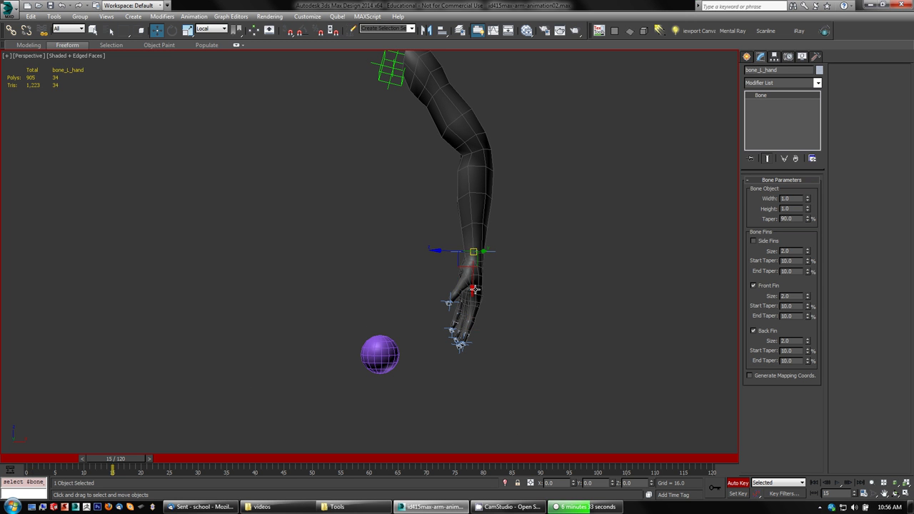
pyautogui.press('e')
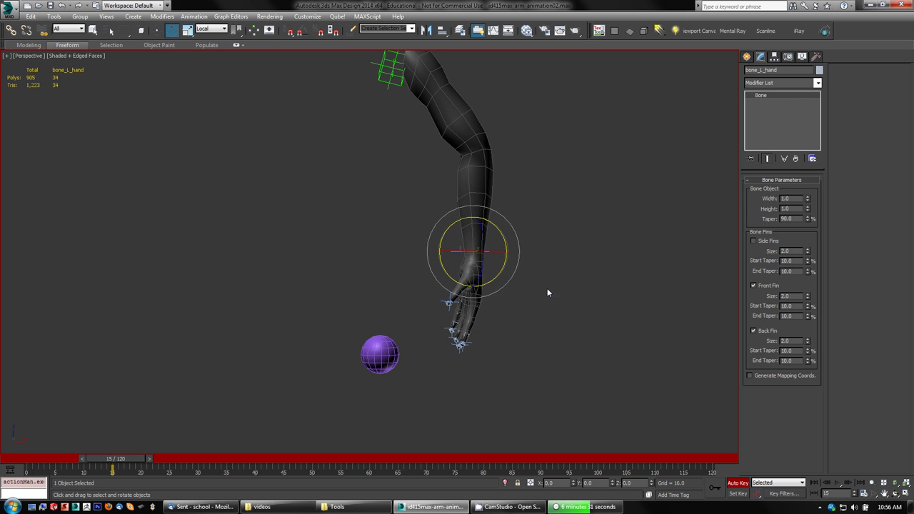
pyautogui.moveTo(501, 277); pyautogui.dragTo(515, 254)
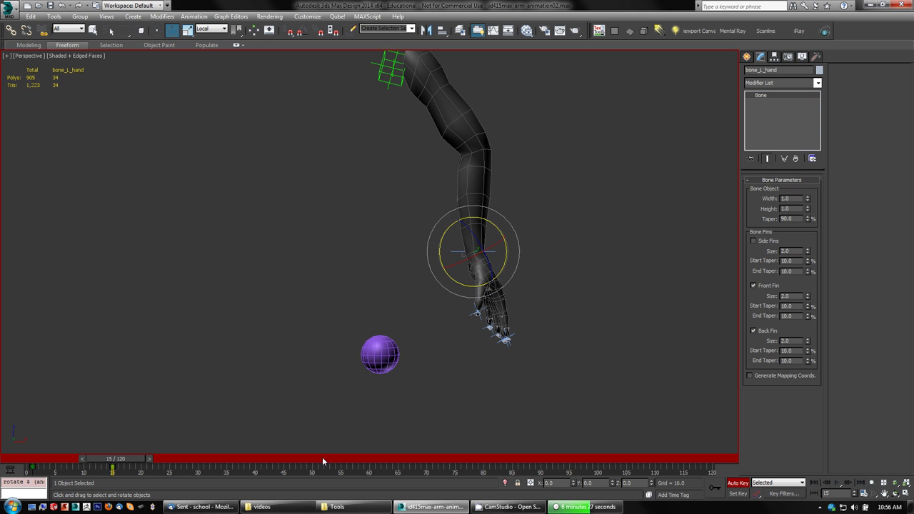
# At frame 20, move the little finger's IK chain (IK Chain004) backwards, away from the ball, to bend that finger back
pyautogui.moveTo(102, 464); pyautogui.dragTo(151, 476)
pyautogui.press('e')
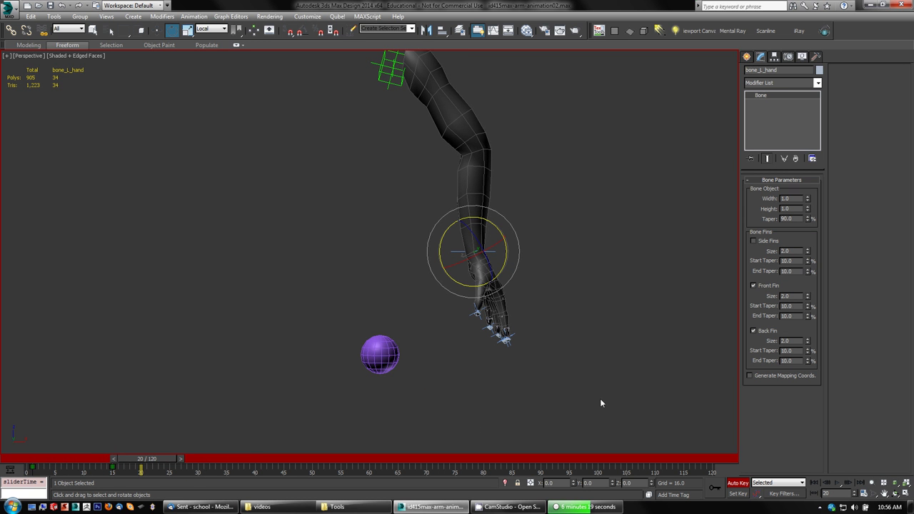
pyautogui.keyDown('alt'); pyautogui.moveTo(572, 410); pyautogui.dragTo(548, 406, button='middle'); pyautogui.keyUp('alt')
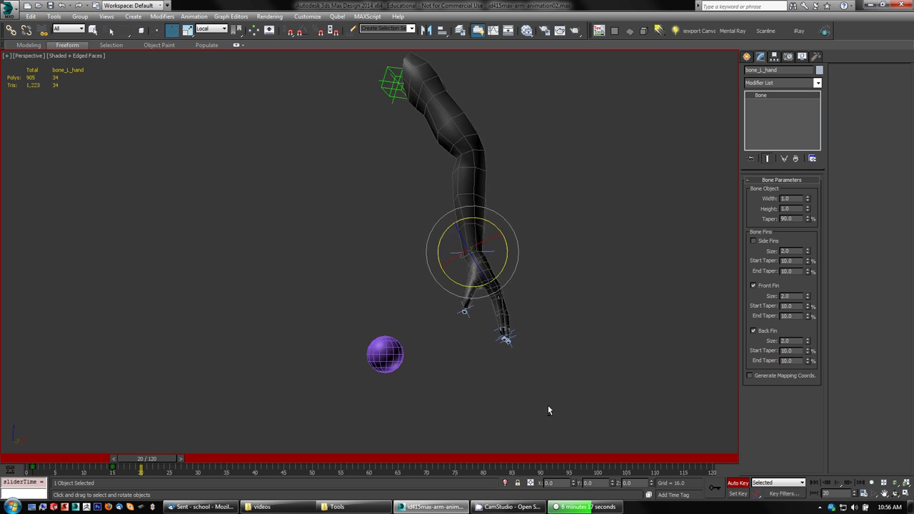
pyautogui.scroll(3, 498, 420)
pyautogui.moveTo(529, 331); pyautogui.dragTo(544, 364, button='middle')
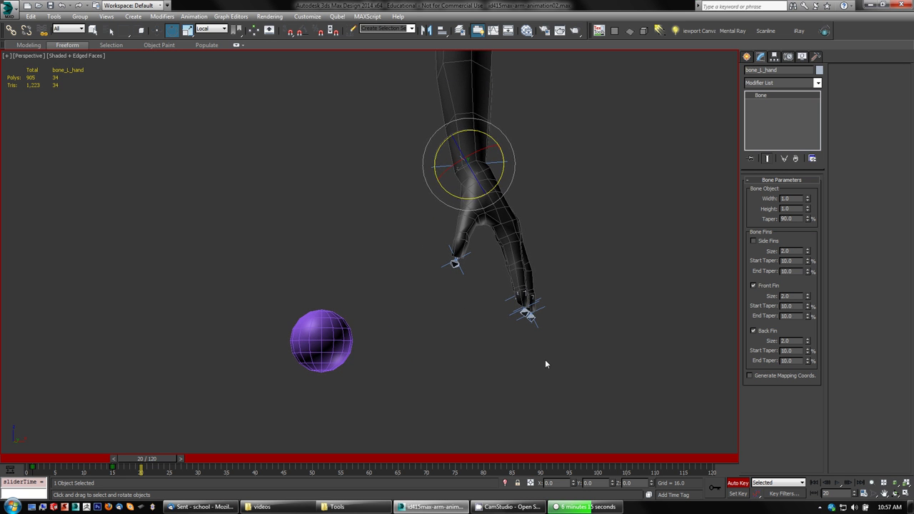
pyautogui.click(516, 295)
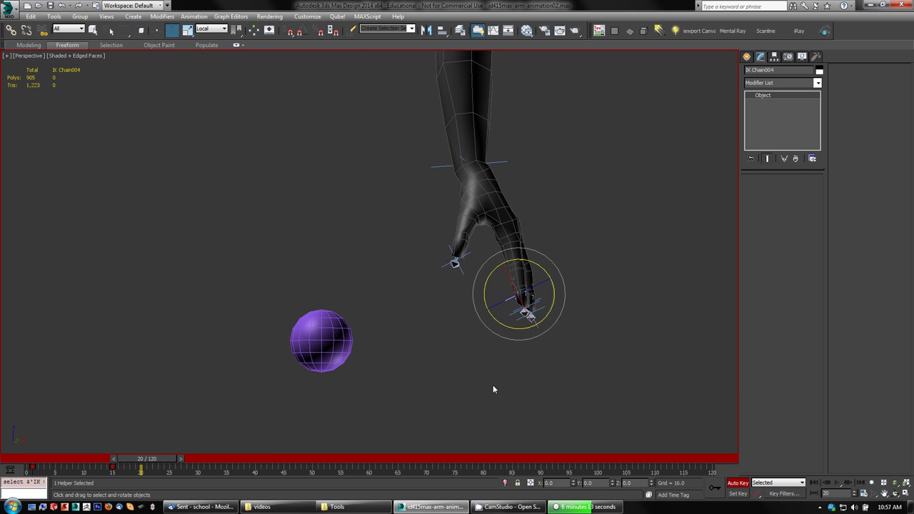
pyautogui.press('w')
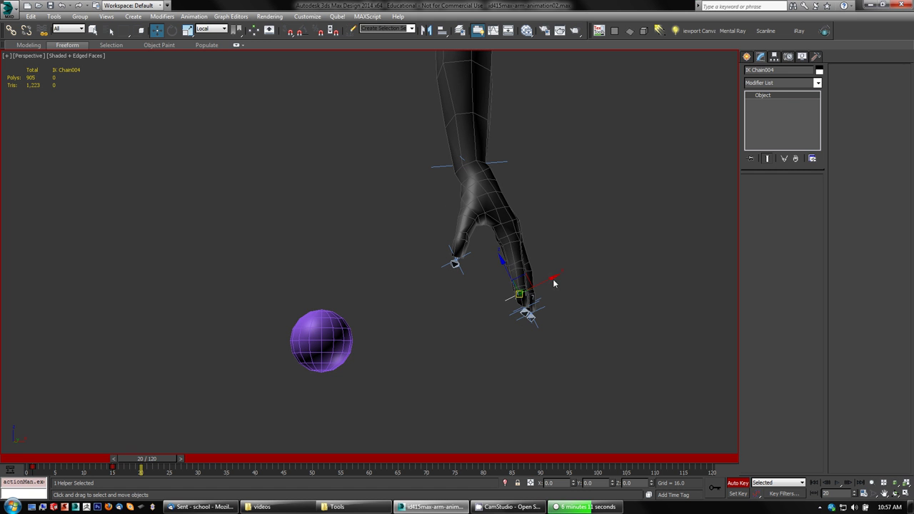
pyautogui.moveTo(554, 280); pyautogui.dragTo(559, 276)
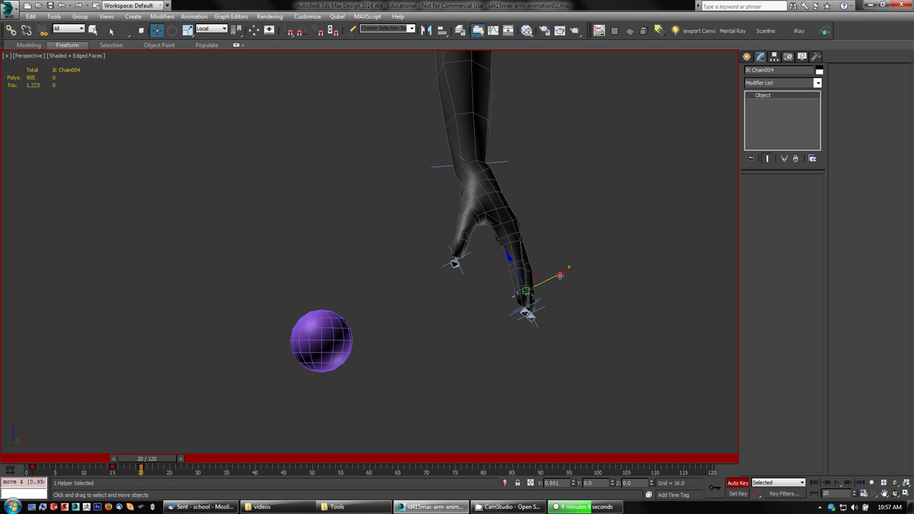
pyautogui.keyDown('alt'); pyautogui.moveTo(481, 355); pyautogui.dragTo(264, 378, button='middle'); pyautogui.keyUp('alt')
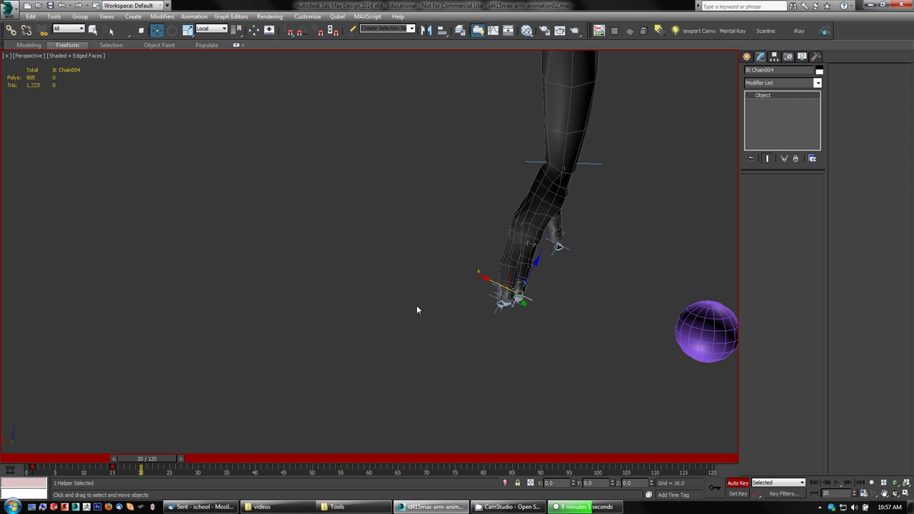
pyautogui.moveTo(484, 279)
pyautogui.mouseDown()
pyautogui.moveTo(476, 279)
pyautogui.moveTo(498, 275)
pyautogui.mouseUp()
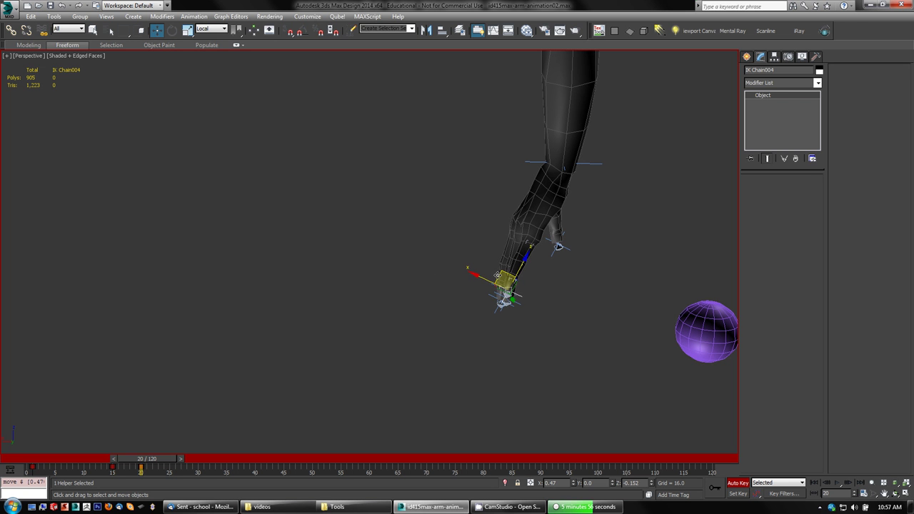
# At frame 20, move the ring and middle fingers' IK chains backwards and slightly up, away from the ball
pyautogui.keyDown('alt'); pyautogui.moveTo(412, 327); pyautogui.dragTo(441, 329, button='middle'); pyautogui.keyUp('alt')
pyautogui.click(490, 312)
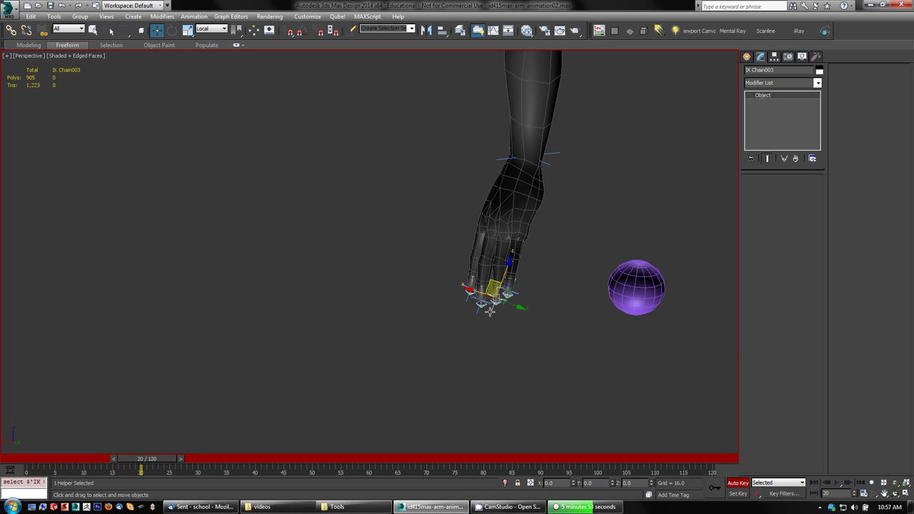
pyautogui.moveTo(489, 283); pyautogui.dragTo(453, 255)
pyautogui.scroll(4, 514, 331)
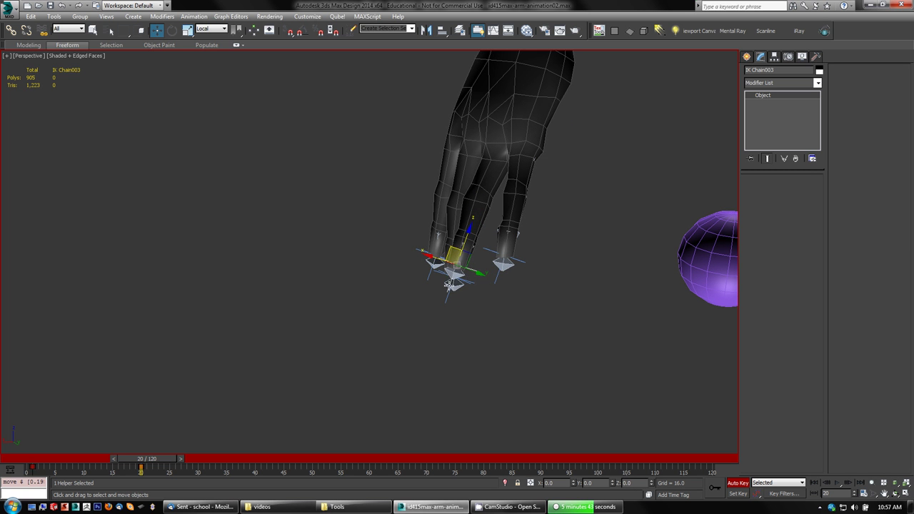
pyautogui.click(446, 296)
pyautogui.moveTo(447, 264); pyautogui.dragTo(409, 255)
# At frame 20, move the index finger's IK chain (IK Chain001) backwards, level with the other bent fingers
pyautogui.click(432, 282)
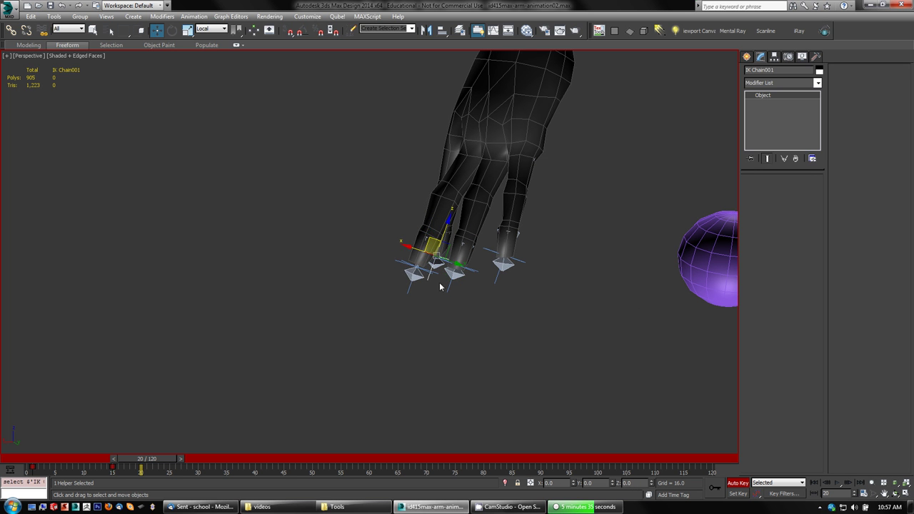
pyautogui.click(431, 283)
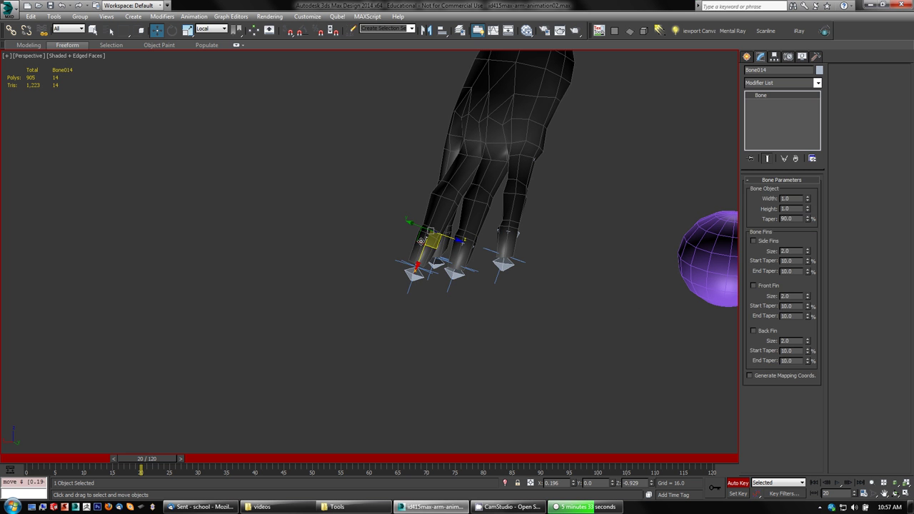
pyautogui.click(428, 278)
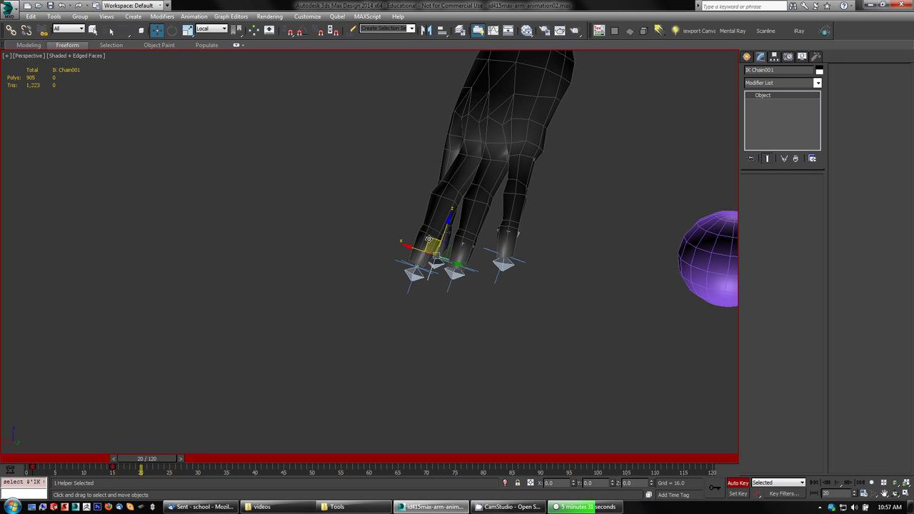
pyautogui.moveTo(426, 243); pyautogui.dragTo(403, 235)
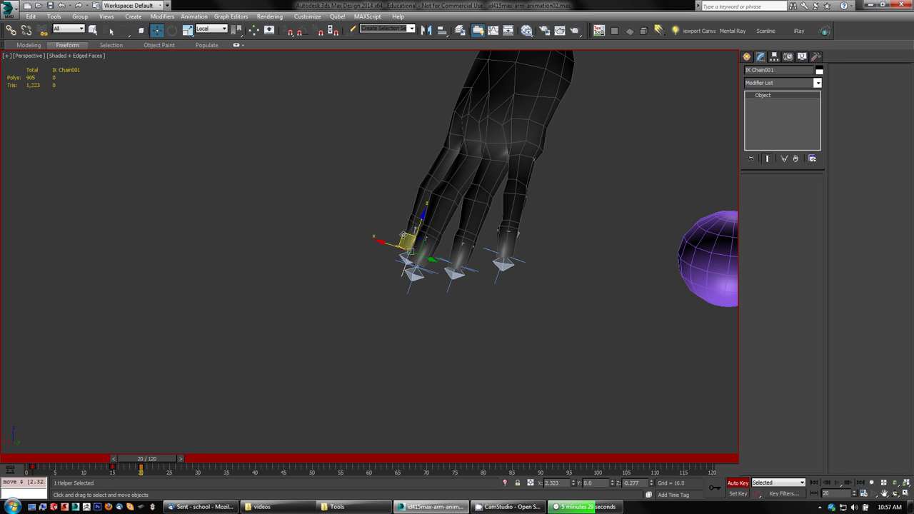
# Shift the index finger IK chain's position key from frame 20 to frame 15
pyautogui.keyDown('alt'); pyautogui.moveTo(333, 289); pyautogui.dragTo(493, 304, button='middle'); pyautogui.keyUp('alt')
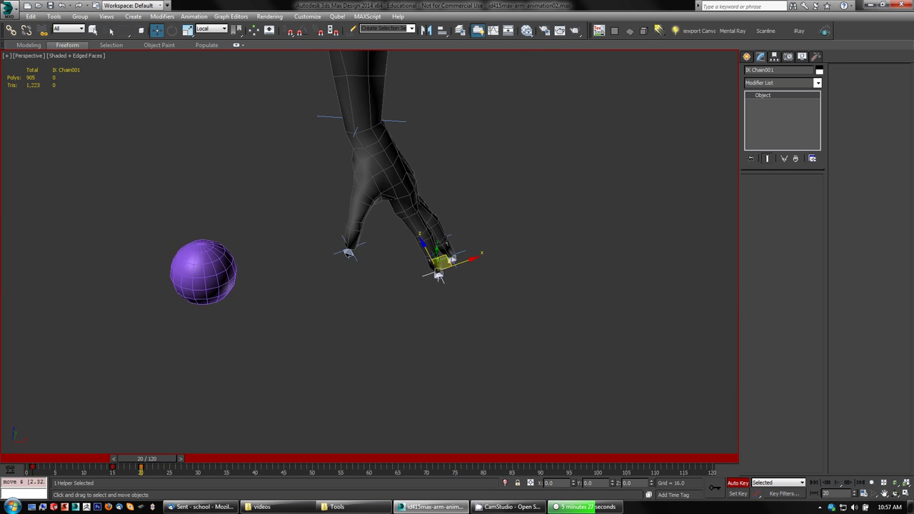
pyautogui.moveTo(150, 467); pyautogui.dragTo(220, 463)
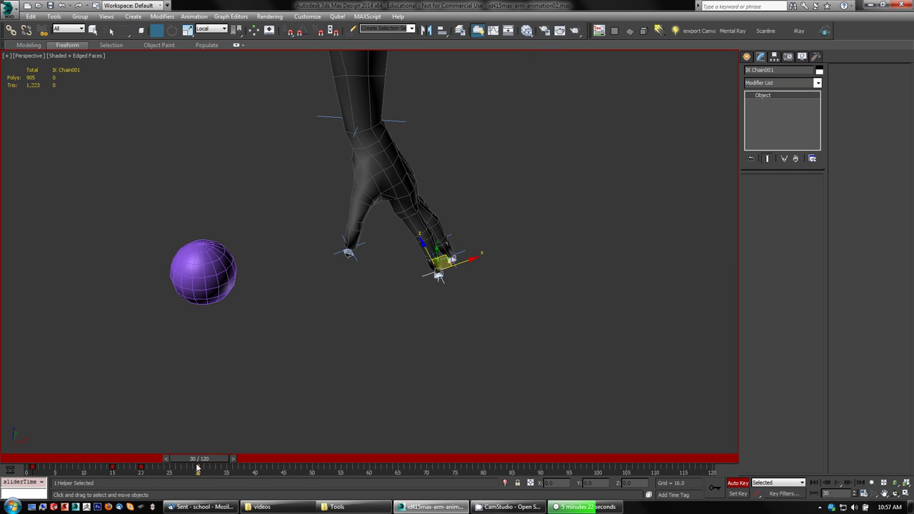
pyautogui.click(112, 468)
pyautogui.moveTo(204, 459); pyautogui.dragTo(81, 469)
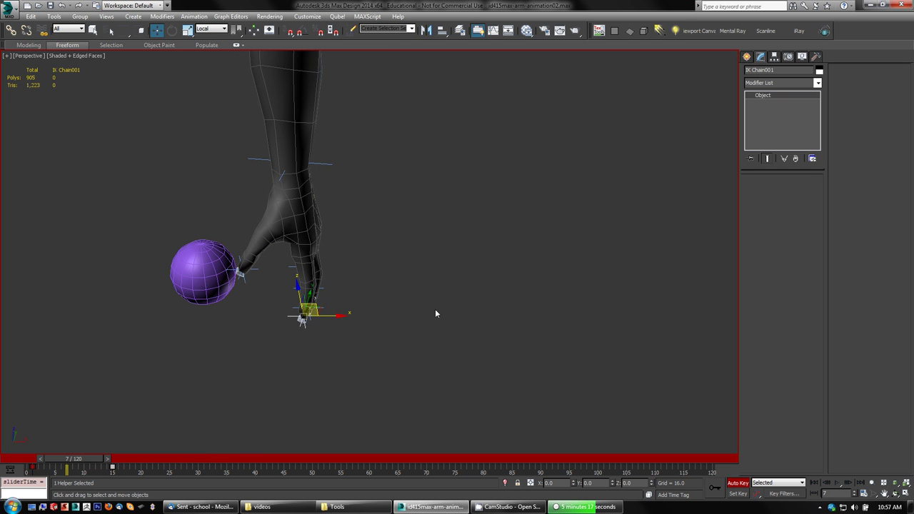
# Shift the position key of the middle finger's IK chain (IK Chain002) from frame 20 to frame 15
pyautogui.keyDown('alt'); pyautogui.moveTo(435, 310); pyautogui.dragTo(440, 351, button='middle'); pyautogui.keyUp('alt')
pyautogui.click(329, 316)
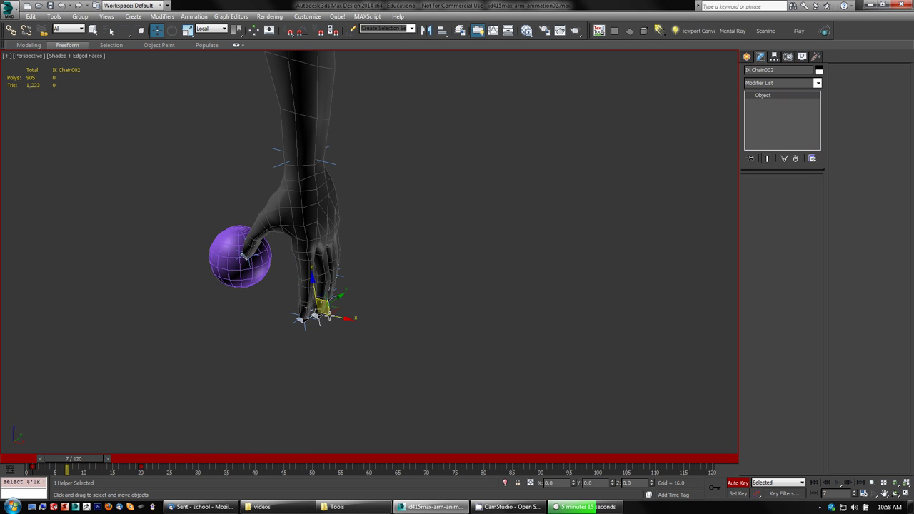
pyautogui.moveTo(140, 471); pyautogui.dragTo(174, 467)
pyautogui.press('w')
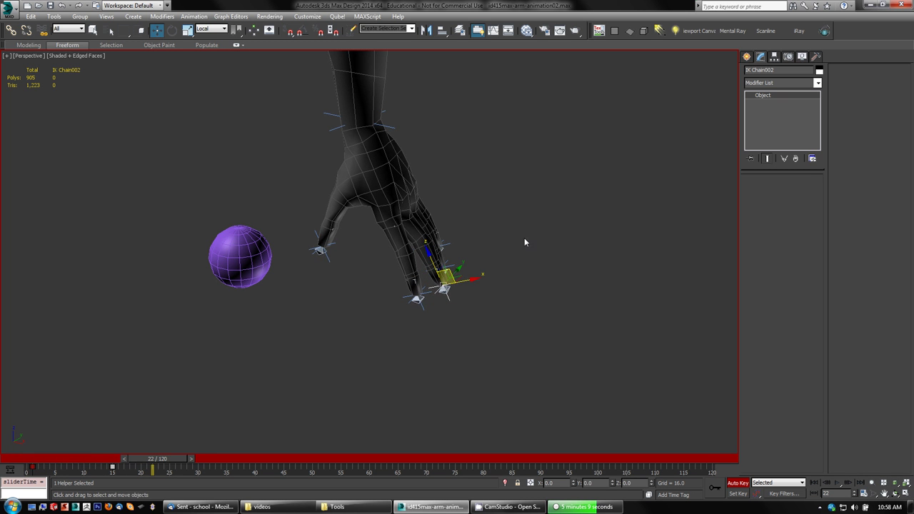
pyautogui.keyDown('alt'); pyautogui.moveTo(525, 240); pyautogui.dragTo(350, 265, button='middle'); pyautogui.keyUp('alt')
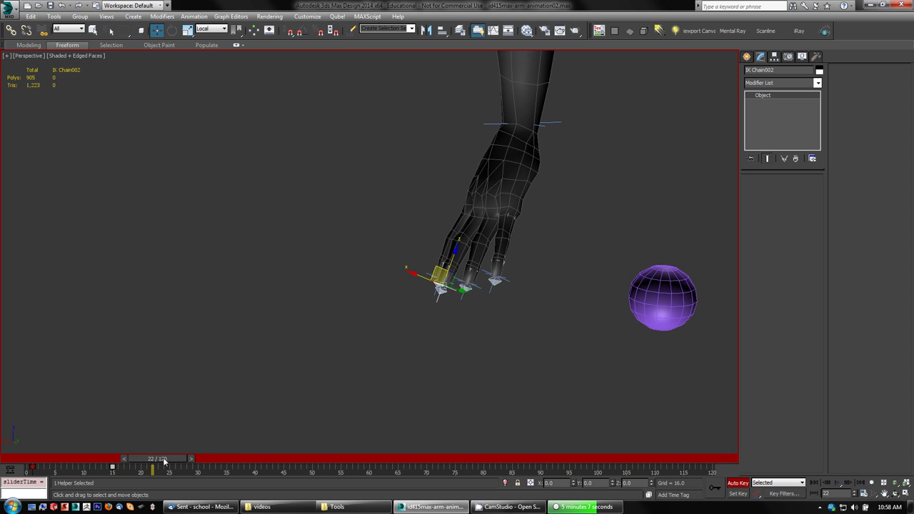
pyautogui.moveTo(164, 462); pyautogui.dragTo(123, 463)
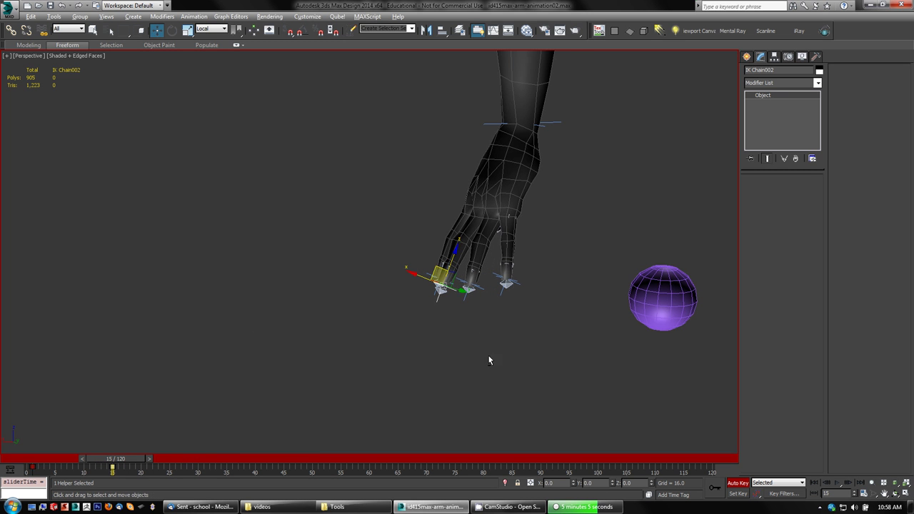
# Shift the position keys of IK Chain003 and IK Chain004, the ring and little fingers, from frame 20 to frame 15
pyautogui.keyDown('alt'); pyautogui.moveTo(488, 355); pyautogui.dragTo(457, 359, button='middle'); pyautogui.keyUp('alt')
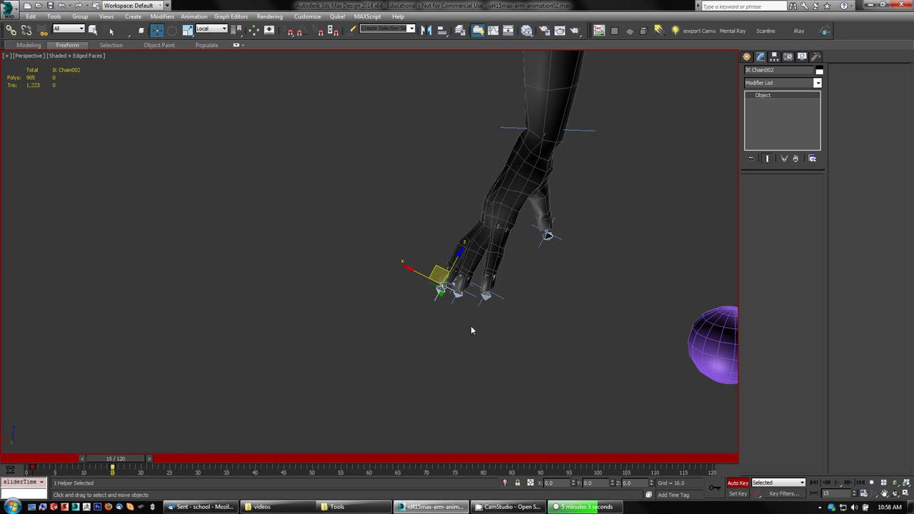
pyautogui.click(456, 284)
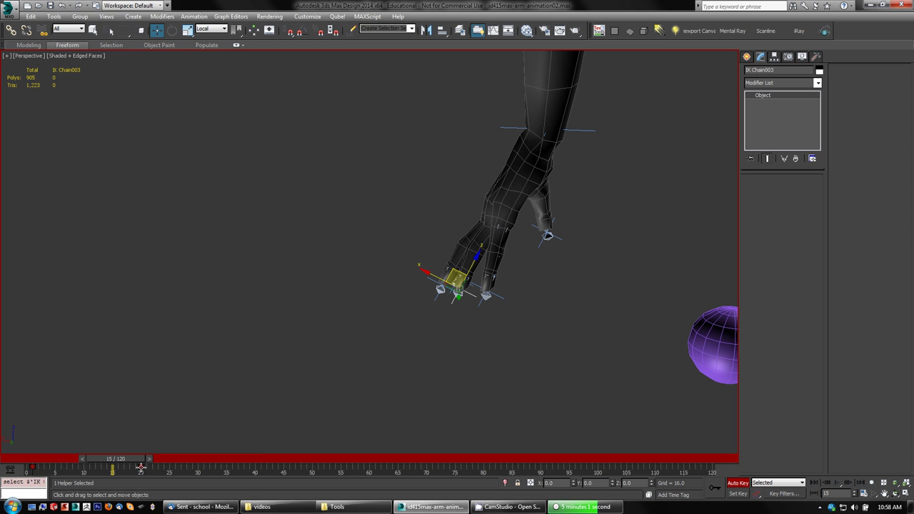
pyautogui.moveTo(140, 468); pyautogui.dragTo(112, 467)
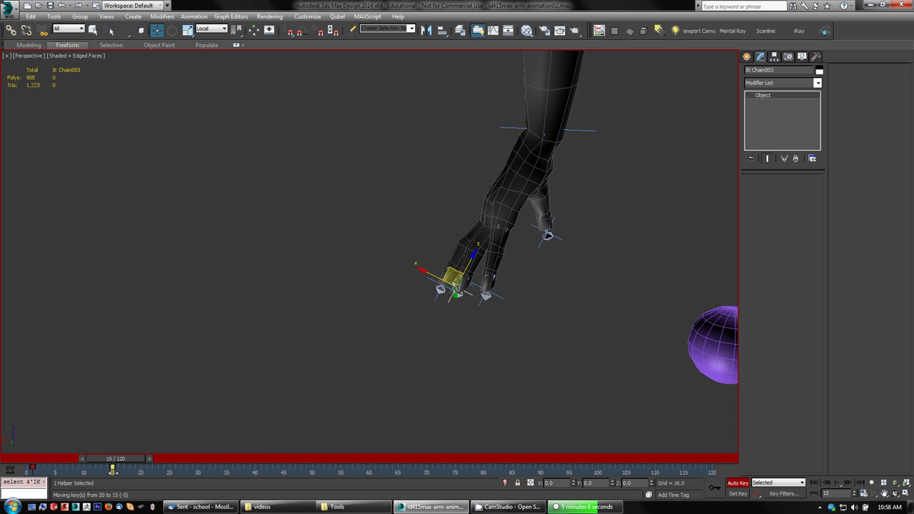
pyautogui.click(483, 297)
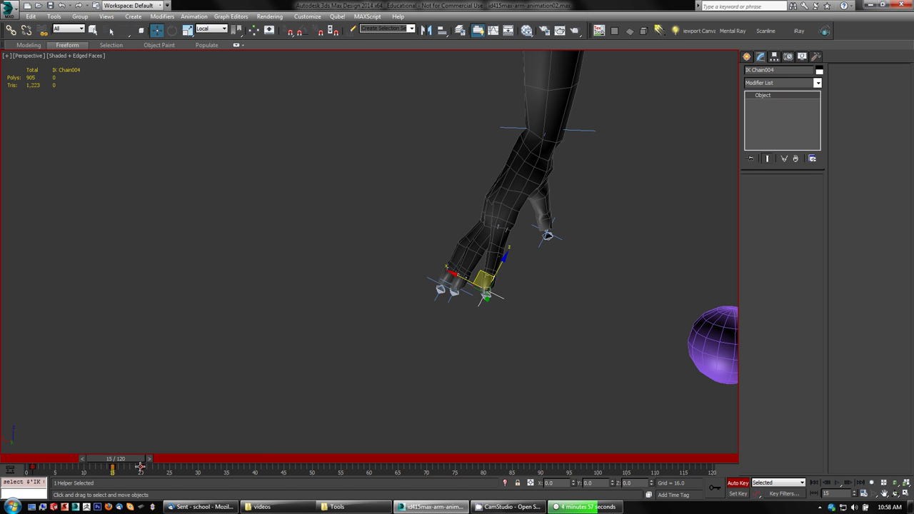
pyautogui.moveTo(122, 458); pyautogui.dragTo(189, 461)
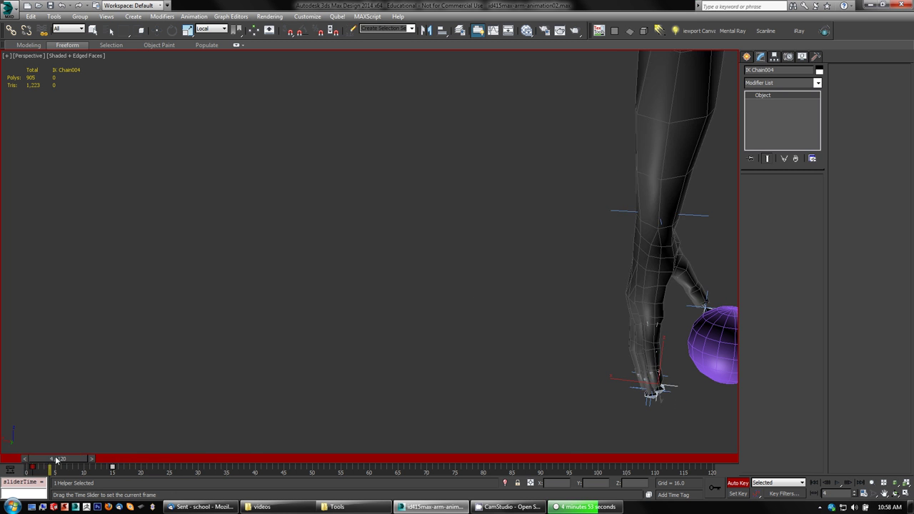
# Scrub the animation between frames 0 and 24 and check the hand's motion relative to the ball from several angles
pyautogui.moveTo(57, 459); pyautogui.dragTo(167, 460)
pyautogui.press('w')
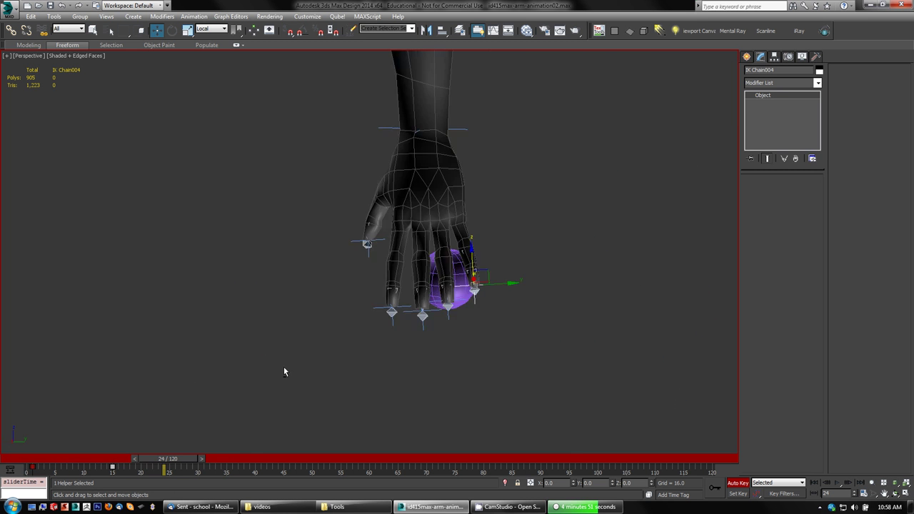
pyautogui.keyDown('alt'); pyautogui.moveTo(283, 366); pyautogui.dragTo(387, 358, button='middle'); pyautogui.keyUp('alt')
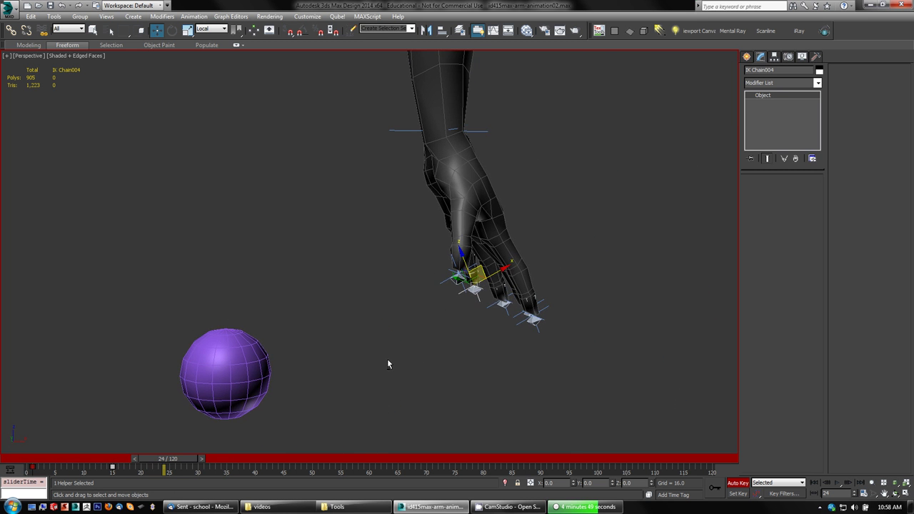
pyautogui.moveTo(169, 459); pyautogui.dragTo(25, 465)
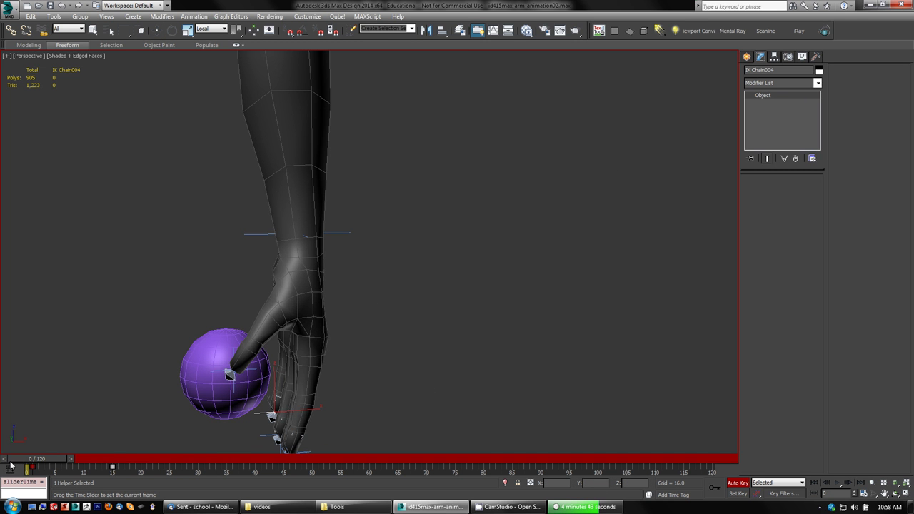
pyautogui.press('w')
pyautogui.scroll(-3, 436, 405)
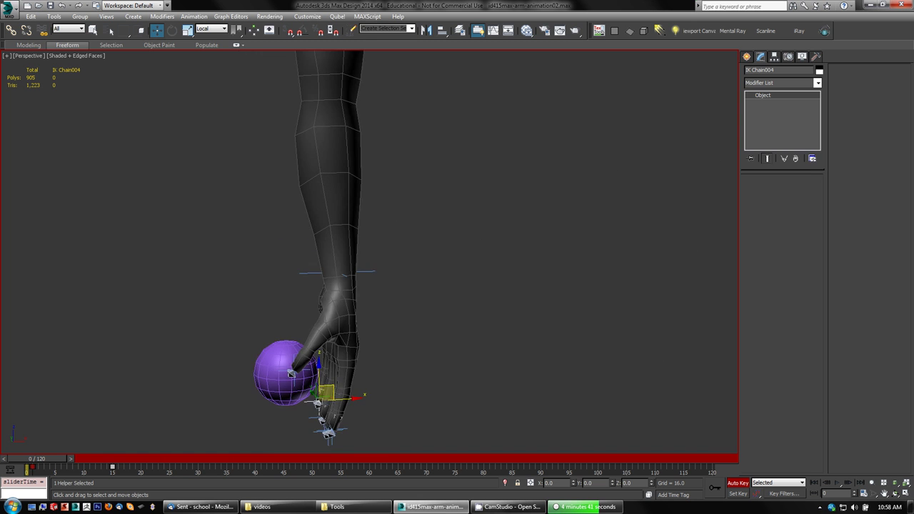
pyautogui.moveTo(401, 444); pyautogui.dragTo(450, 361, button='middle')
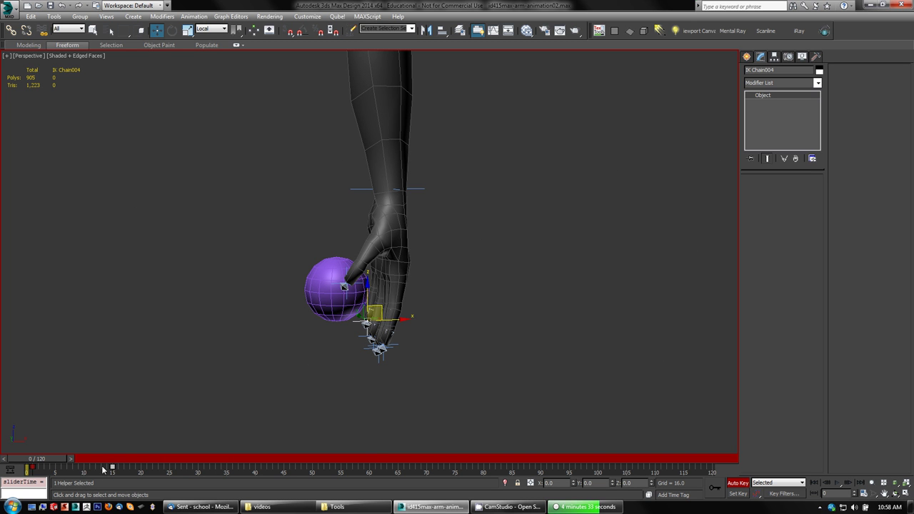
# In the Dope Sheet, copy all the hand, thumb and finger IK keys from frame 1 to frame 26
pyautogui.click(231, 16)
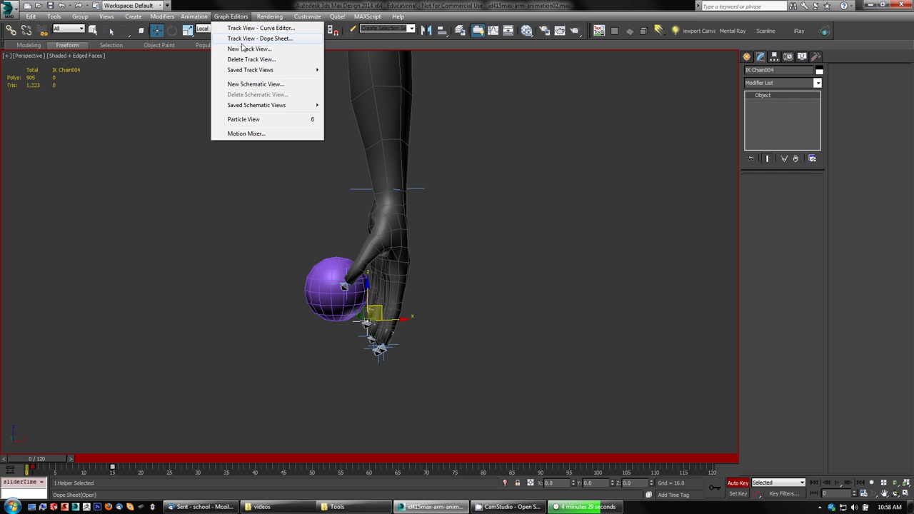
pyautogui.click(247, 38)
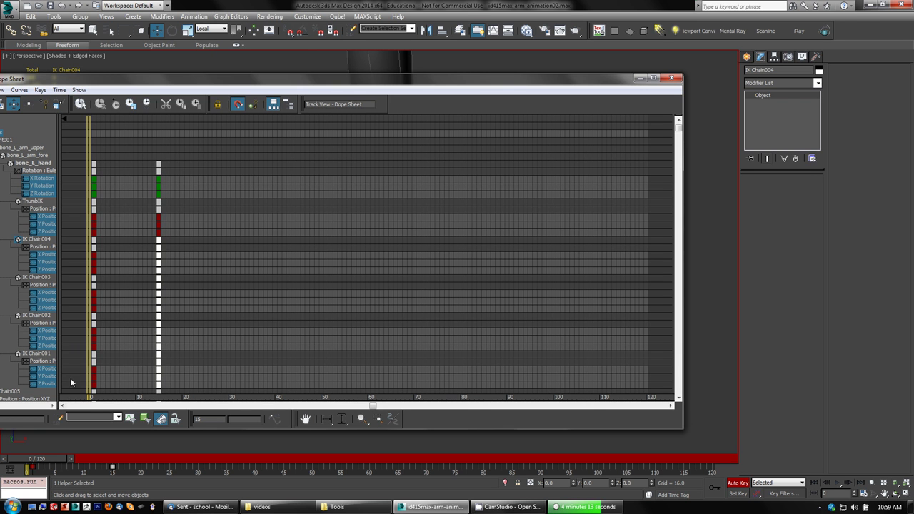
pyautogui.moveTo(71, 394); pyautogui.dragTo(108, 153)
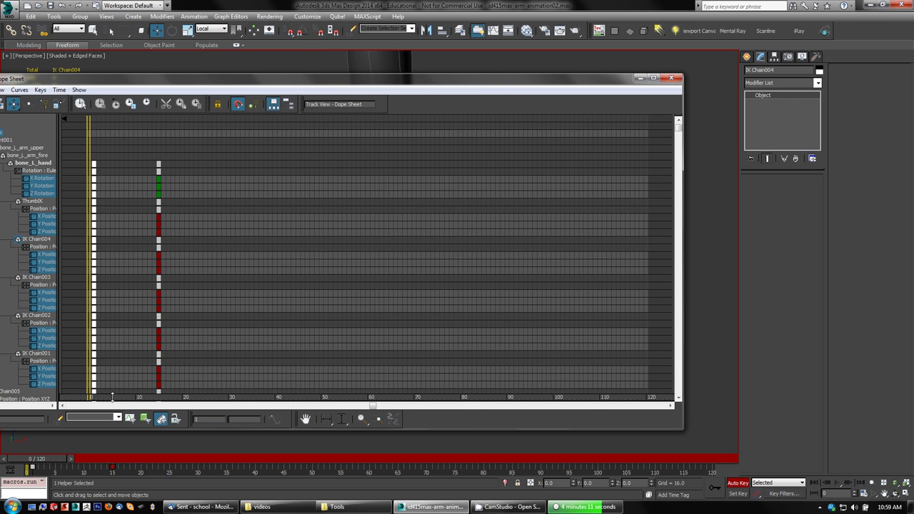
pyautogui.keyDown('shift'); pyautogui.moveTo(93, 391); pyautogui.dragTo(210, 392); pyautogui.keyUp('shift')
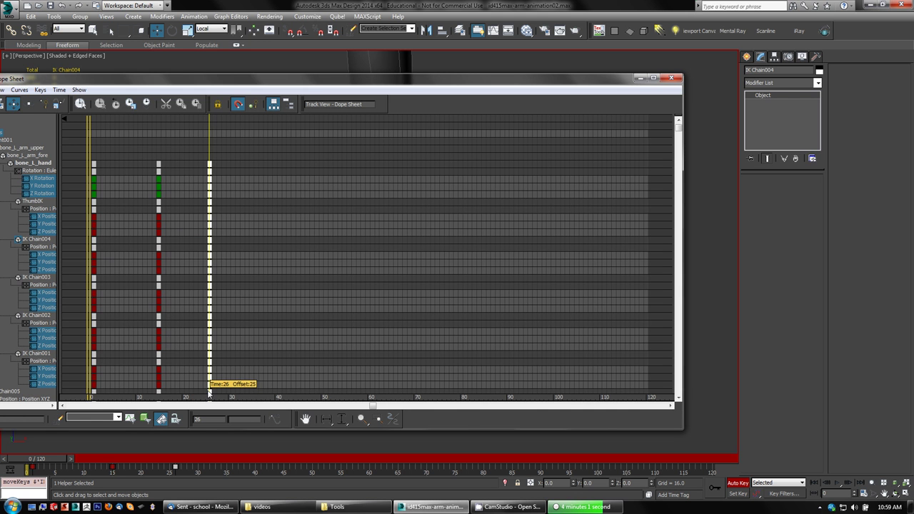
# Place the copied hand, thumb and finger keys at frame 25 in the Dope Sheet and set the current time to frame 25
pyautogui.keyDown('shift'); pyautogui.moveTo(209, 393); pyautogui.dragTo(207, 394); pyautogui.keyUp('shift')
pyautogui.click(340, 361)
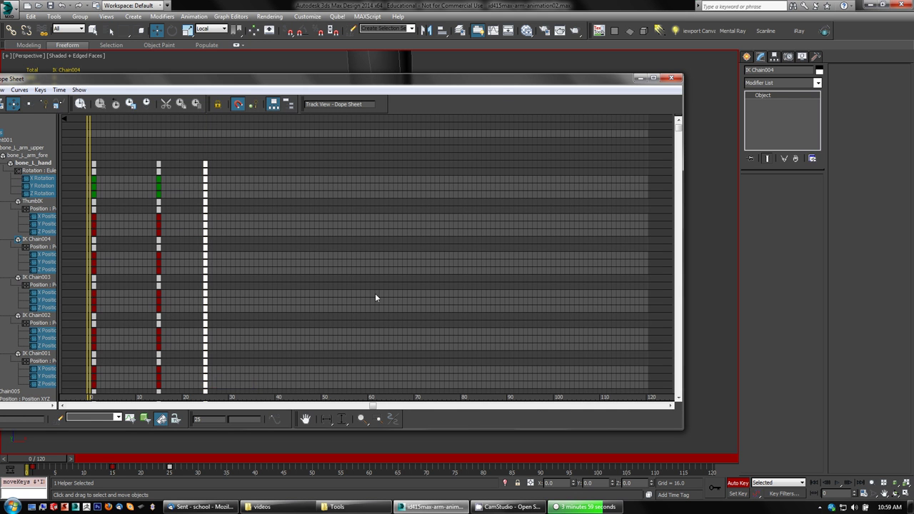
pyautogui.click(639, 78)
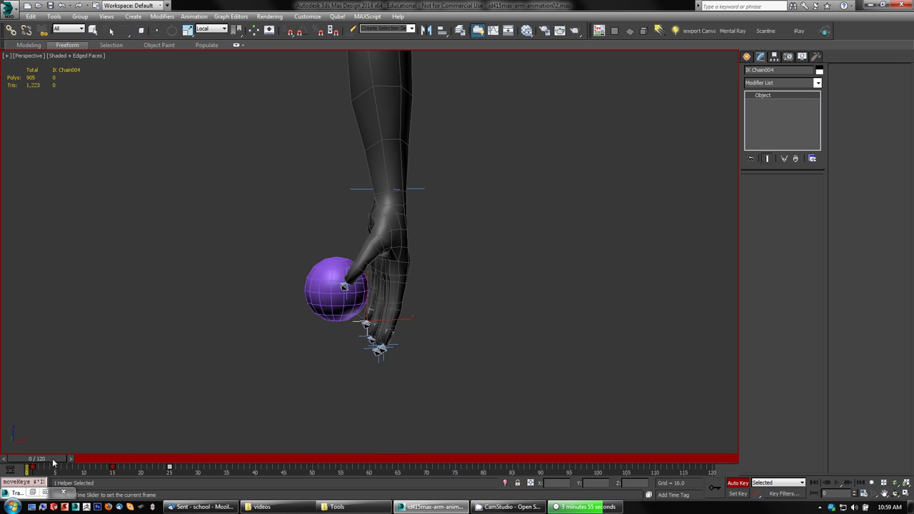
pyautogui.moveTo(53, 464); pyautogui.dragTo(193, 473)
pyautogui.press('w')
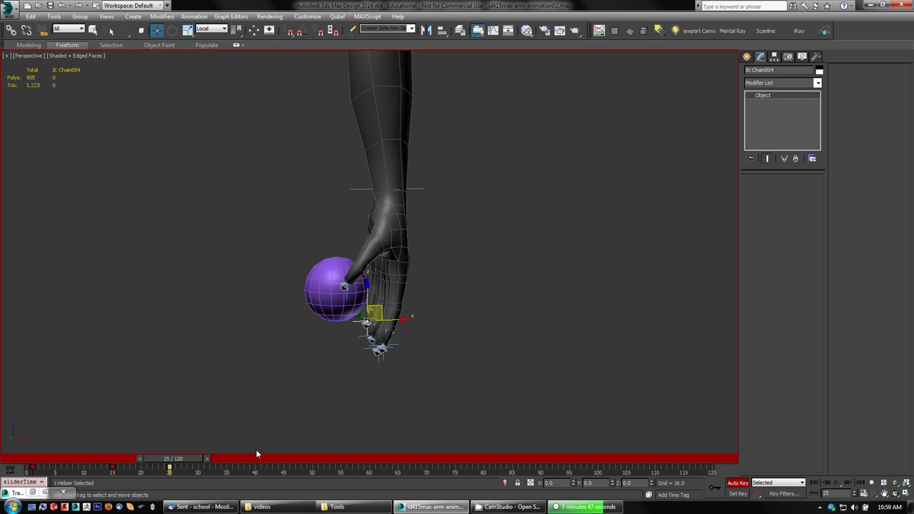
pyautogui.moveTo(193, 463)
pyautogui.mouseDown()
pyautogui.moveTo(254, 465)
pyautogui.moveTo(194, 463)
pyautogui.mouseUp()
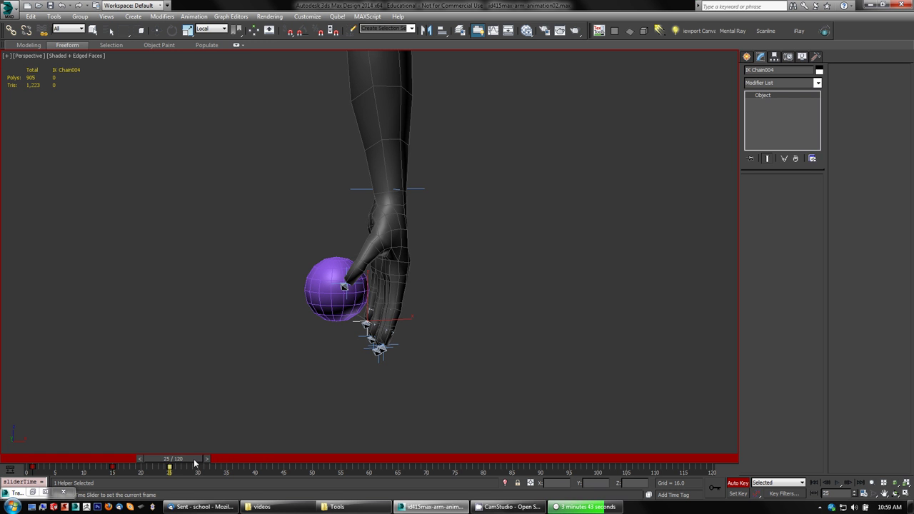
pyautogui.press('w')
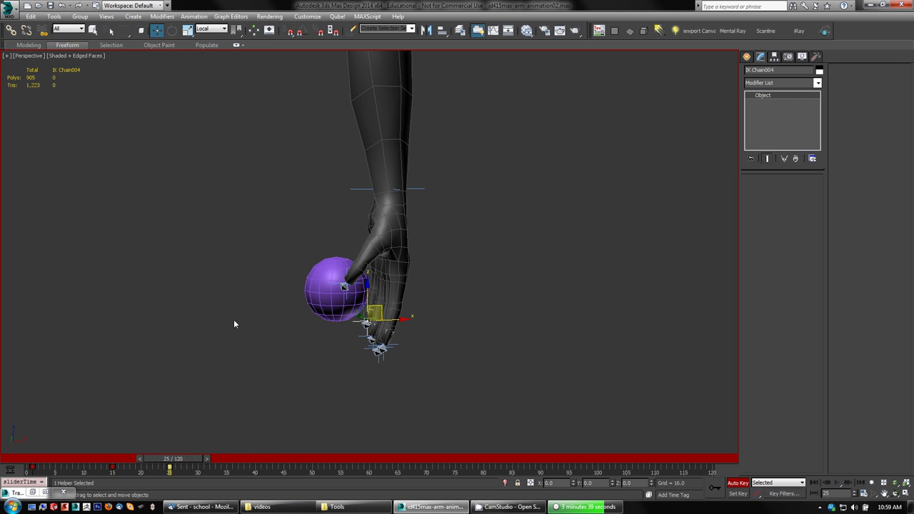
# At frame 25, move the wrist's IK Chain005 toward the ball by about -1.87 in X and -0.95 in Z
pyautogui.moveTo(225, 310)
pyautogui.keyDown('alt'); pyautogui.mouseDown(button='middle')
pyautogui.moveTo(306, 320)
pyautogui.moveTo(288, 307)
pyautogui.moveTo(288, 331)
pyautogui.moveTo(279, 317)
pyautogui.moveTo(231, 320)
pyautogui.moveTo(217, 305)
pyautogui.mouseUp(button='middle'); pyautogui.keyUp('alt')
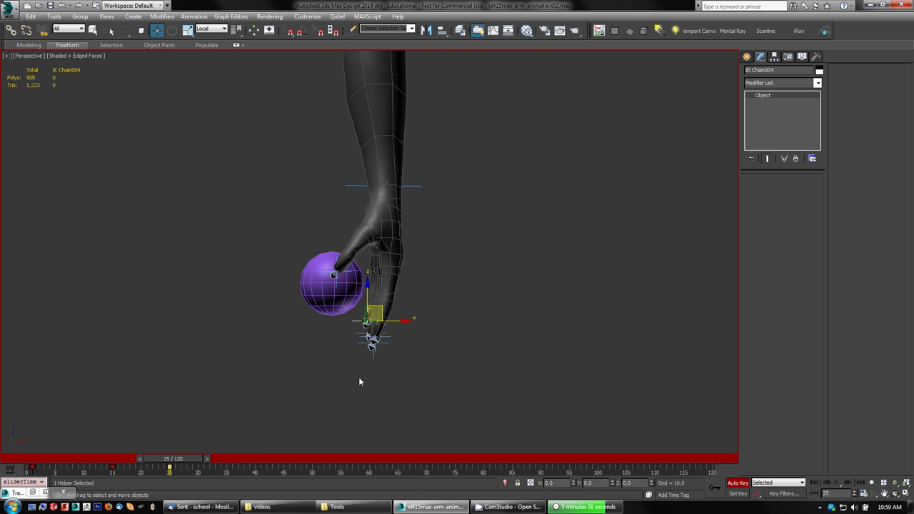
pyautogui.click(348, 186)
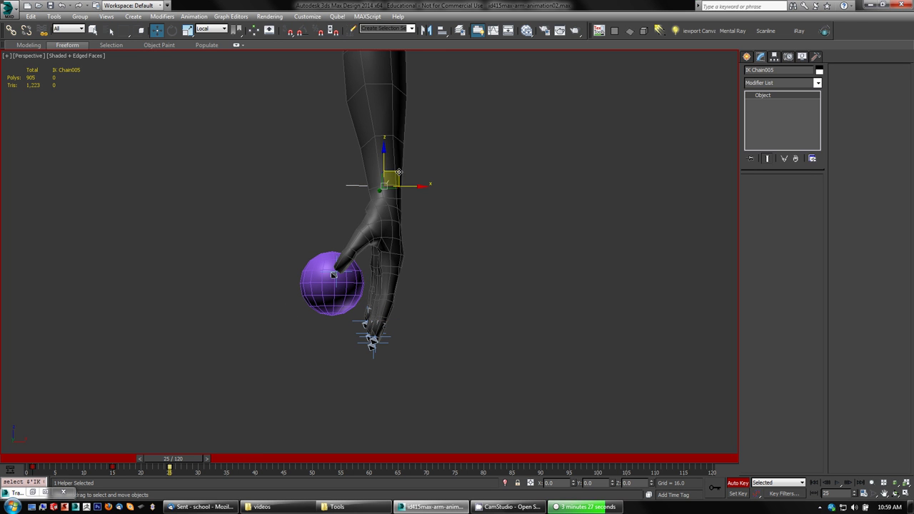
pyautogui.moveTo(399, 174); pyautogui.dragTo(384, 180)
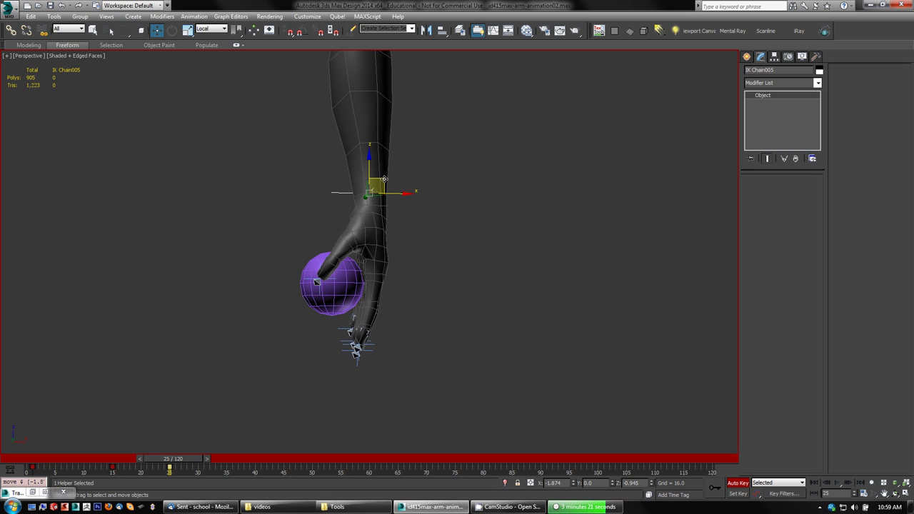
pyautogui.moveTo(173, 458)
pyautogui.mouseDown()
pyautogui.moveTo(50, 457)
pyautogui.moveTo(186, 468)
pyautogui.mouseUp()
pyautogui.press('w')
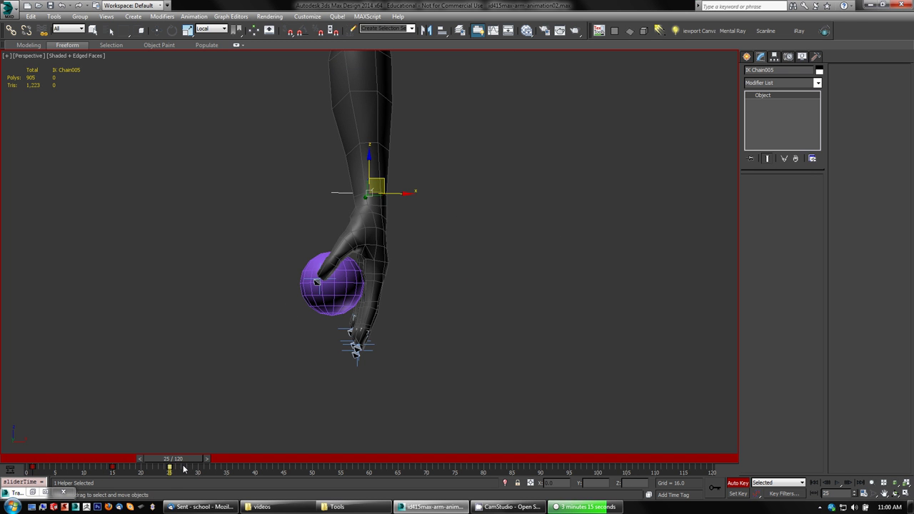
# Move the ThumbIK goal at frame 25 so the thumb tip rests against the side of the ball
pyautogui.keyDown('alt'); pyautogui.moveTo(217, 314); pyautogui.dragTo(303, 337, button='middle'); pyautogui.keyUp('alt')
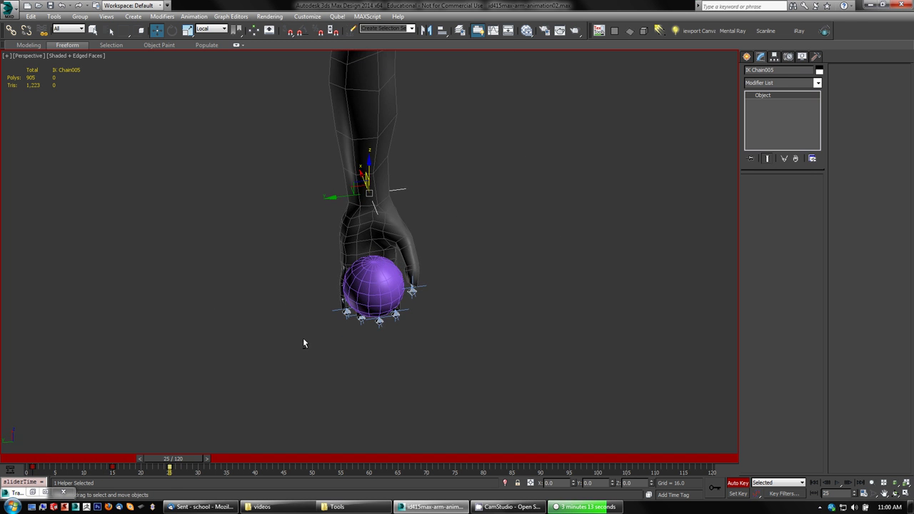
pyautogui.click(417, 289)
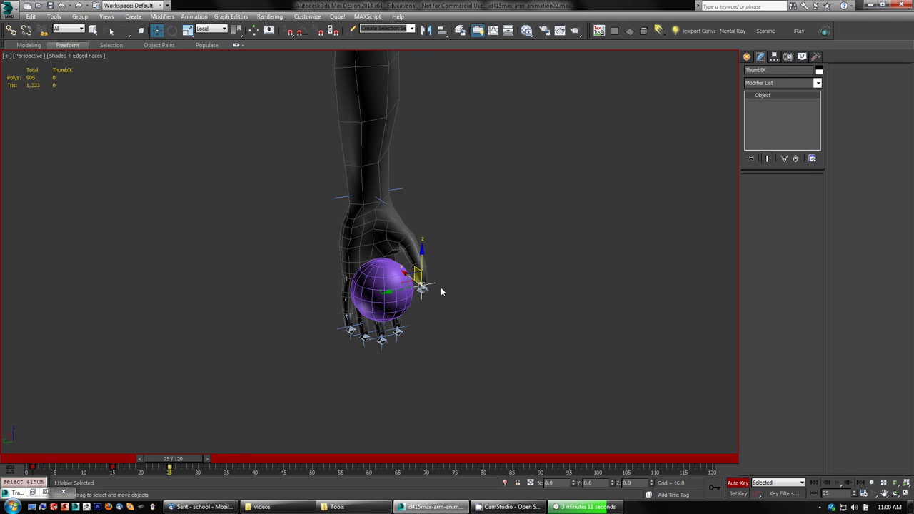
pyautogui.scroll(5, 431, 325)
pyautogui.scroll(2, 416, 285)
pyautogui.moveTo(414, 283); pyautogui.dragTo(436, 328, button='middle')
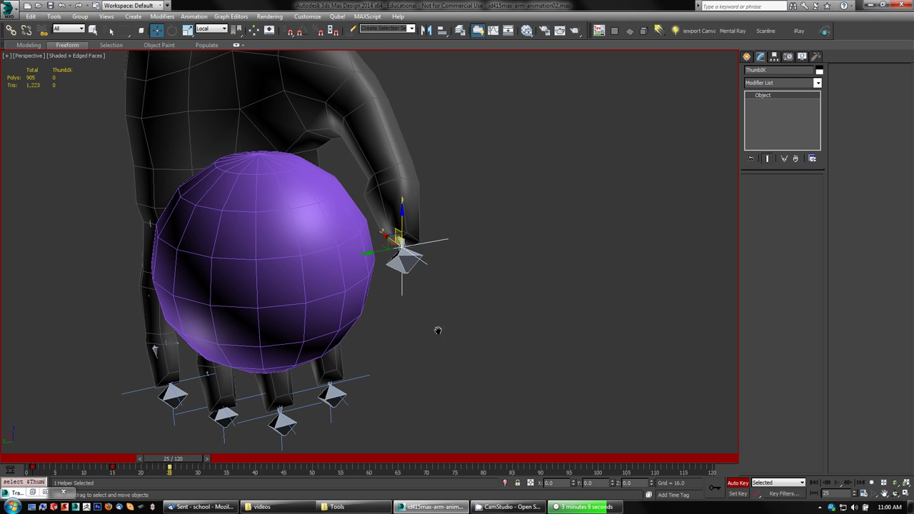
pyautogui.moveTo(401, 247); pyautogui.dragTo(383, 254)
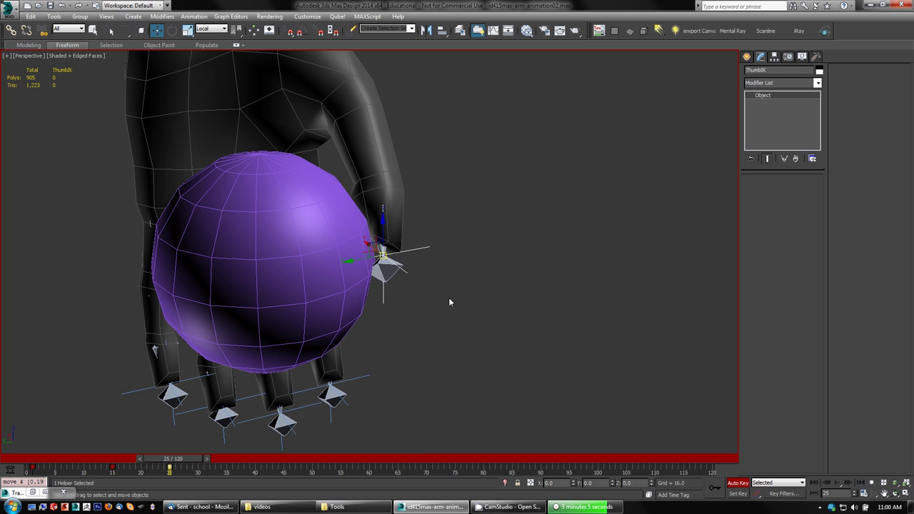
pyautogui.keyDown('alt'); pyautogui.moveTo(449, 297); pyautogui.dragTo(442, 331, button='middle'); pyautogui.keyUp('alt')
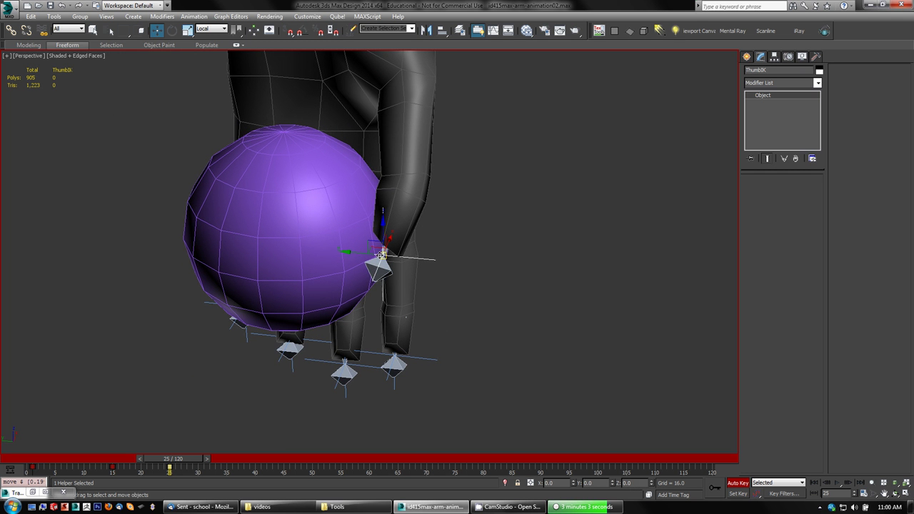
pyautogui.moveTo(383, 255); pyautogui.dragTo(383, 254)
# Move the index finger's IK Chain001 at frame 25 to curl the finger underneath the ball
pyautogui.keyDown('alt'); pyautogui.moveTo(361, 391); pyautogui.dragTo(358, 267, button='middle'); pyautogui.keyUp('alt')
pyautogui.keyDown('alt'); pyautogui.moveTo(523, 372); pyautogui.dragTo(510, 367, button='middle'); pyautogui.keyUp('alt')
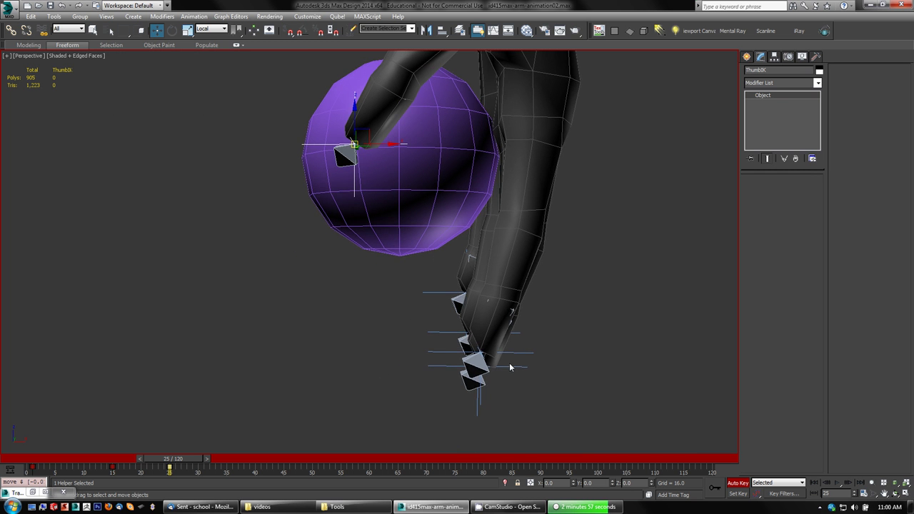
pyautogui.click(437, 351)
pyautogui.moveTo(496, 338); pyautogui.dragTo(377, 255)
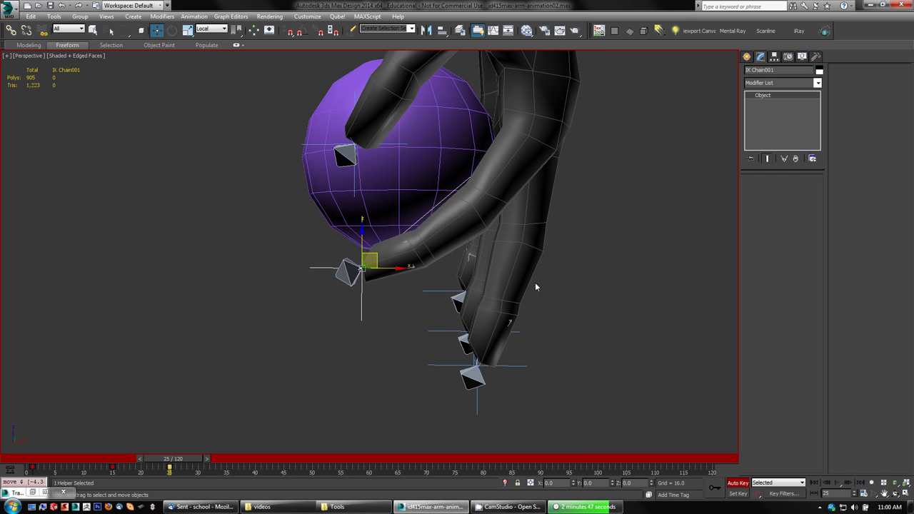
# Lower the wrist's IK Chain005 slightly at frame 25 to bring the hand down around the ball
pyautogui.scroll(-6, 611, 254)
pyautogui.scroll(2, 609, 257)
pyautogui.moveTo(615, 222); pyautogui.dragTo(596, 283, button='middle')
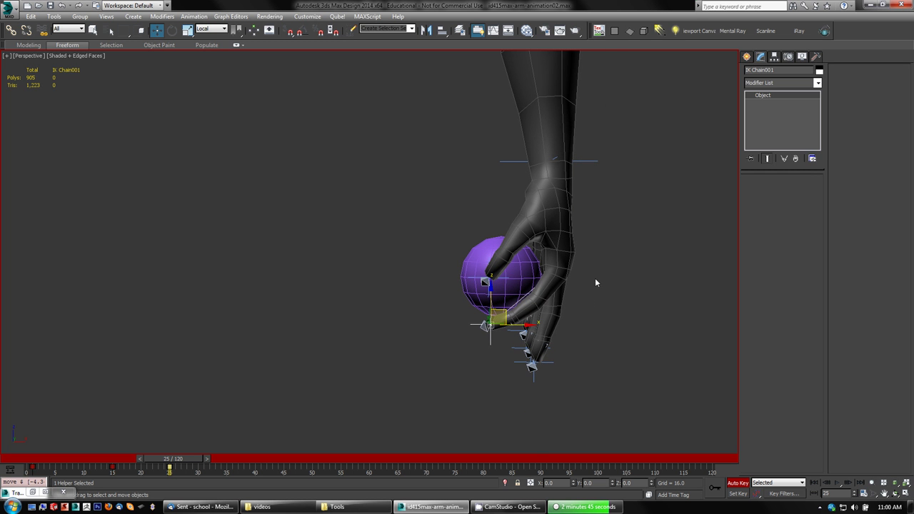
pyautogui.click(501, 161)
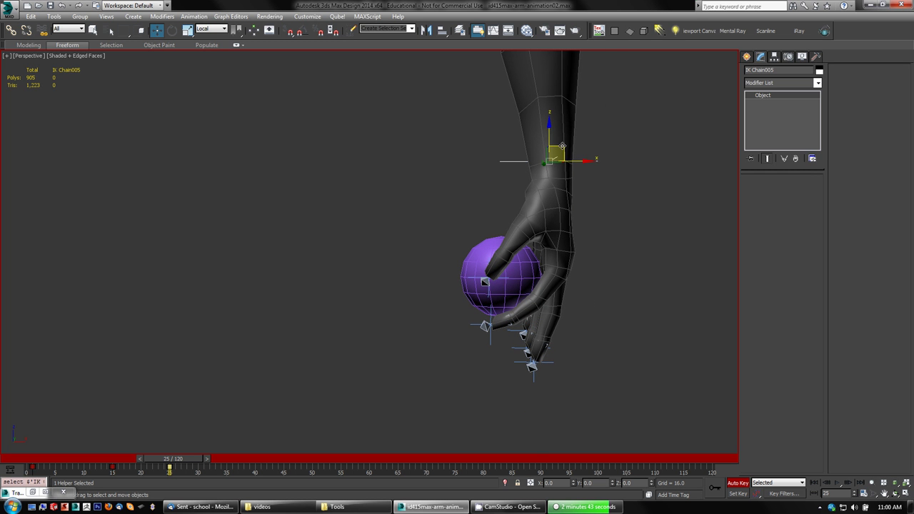
pyautogui.moveTo(562, 146); pyautogui.dragTo(563, 155)
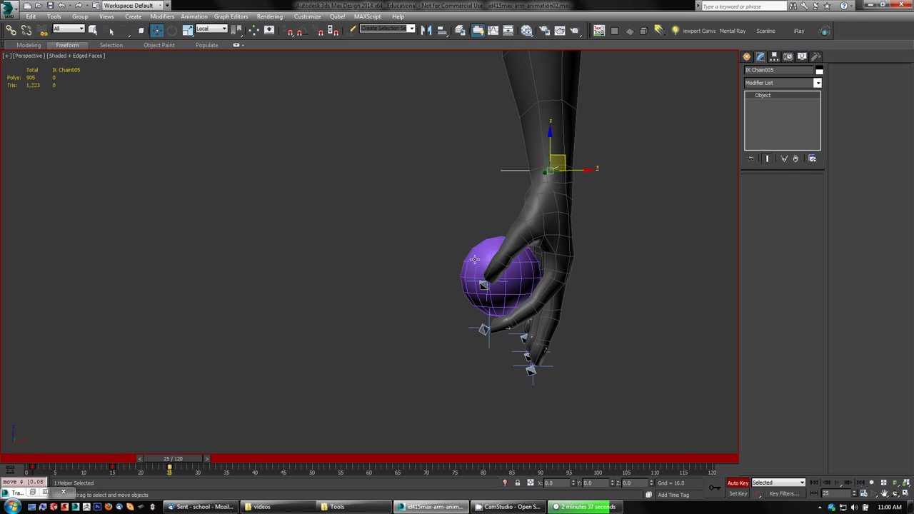
# Raise the ball slightly along Z into the palm with Auto Key off, and turn Auto Key back on
pyautogui.click(475, 258)
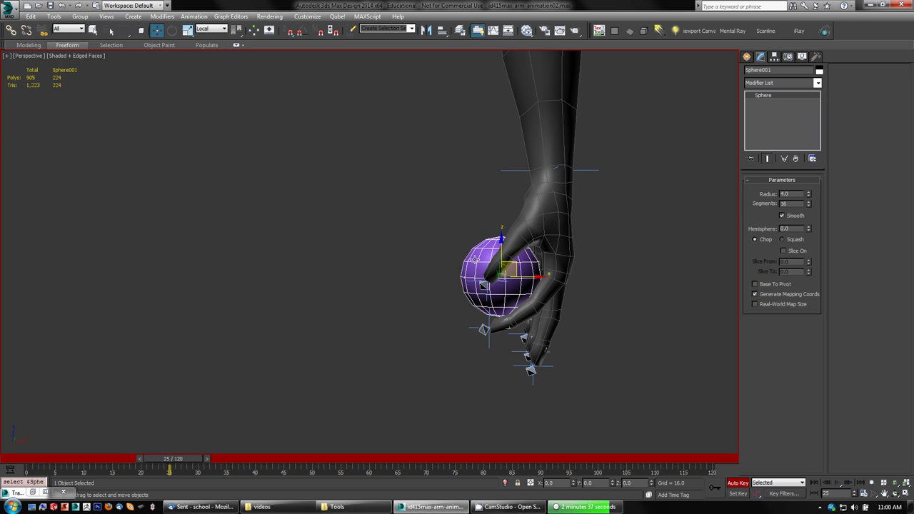
pyautogui.click(738, 484)
pyautogui.moveTo(502, 239); pyautogui.dragTo(502, 230)
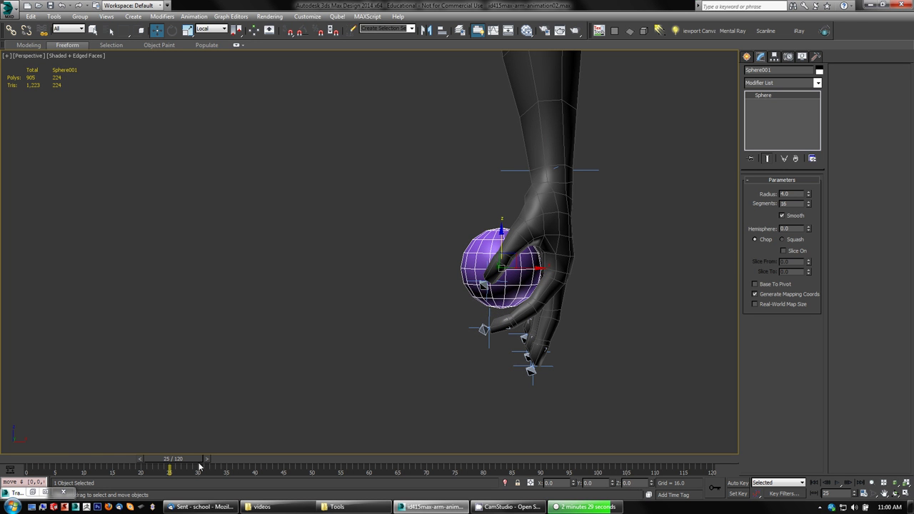
pyautogui.moveTo(195, 458)
pyautogui.mouseDown()
pyautogui.moveTo(68, 457)
pyautogui.moveTo(215, 458)
pyautogui.moveTo(192, 461)
pyautogui.mouseUp()
pyautogui.press('w')
pyautogui.click(746, 484)
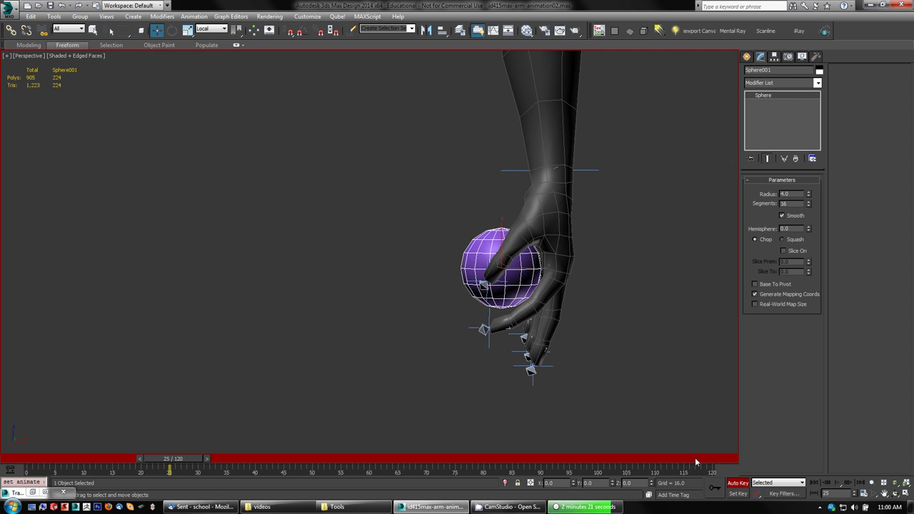
# Move the little finger's IK Chain004 at frame 25 inward and up to curl the finger under the ball
pyautogui.keyDown('alt'); pyautogui.moveTo(308, 323); pyautogui.dragTo(354, 308, button='middle'); pyautogui.keyUp('alt')
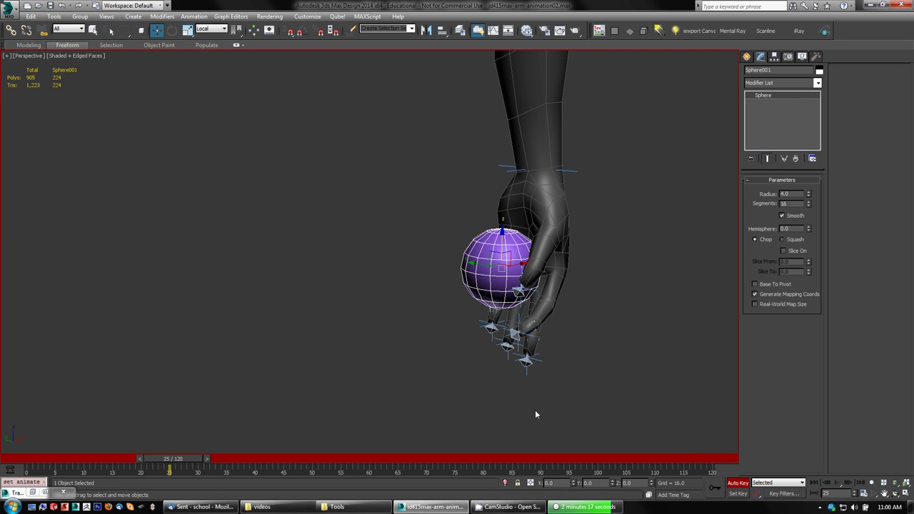
pyautogui.keyDown('alt'); pyautogui.moveTo(543, 396); pyautogui.dragTo(626, 378, button='middle'); pyautogui.keyUp('alt')
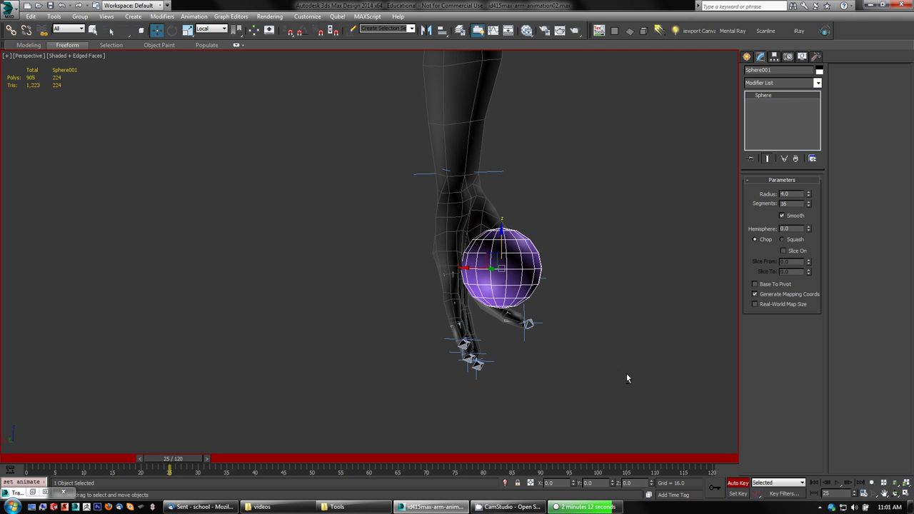
pyautogui.keyDown('alt'); pyautogui.moveTo(491, 344); pyautogui.dragTo(519, 341, button='middle'); pyautogui.keyUp('alt')
pyautogui.click(488, 342)
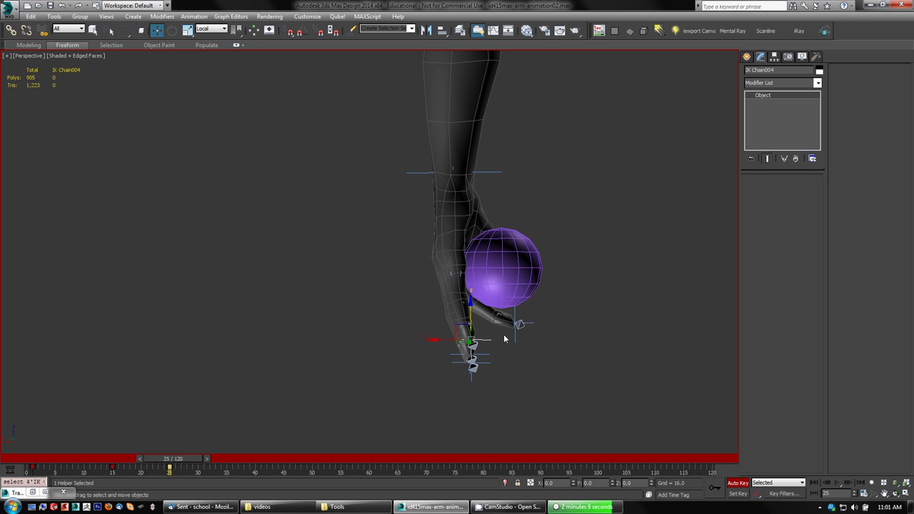
pyautogui.moveTo(457, 325); pyautogui.dragTo(479, 310)
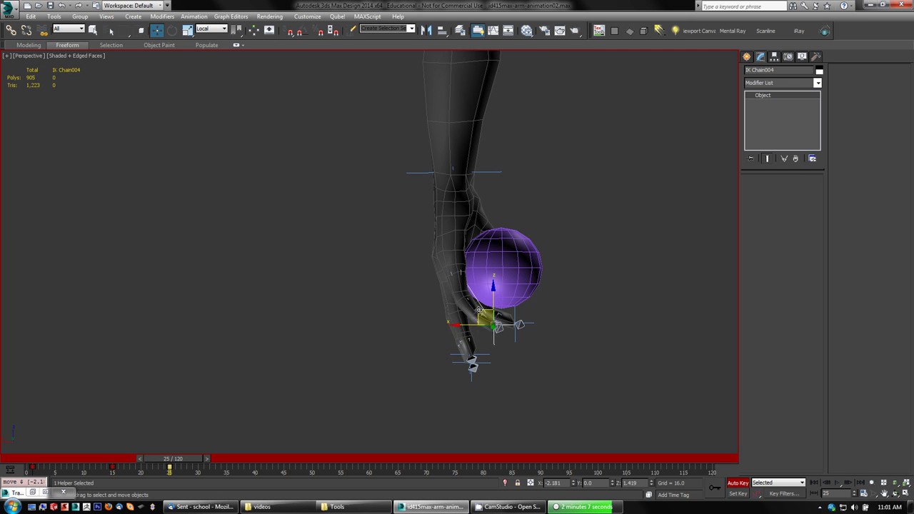
pyautogui.keyDown('alt'); pyautogui.moveTo(479, 313); pyautogui.dragTo(519, 351, button='middle'); pyautogui.keyUp('alt')
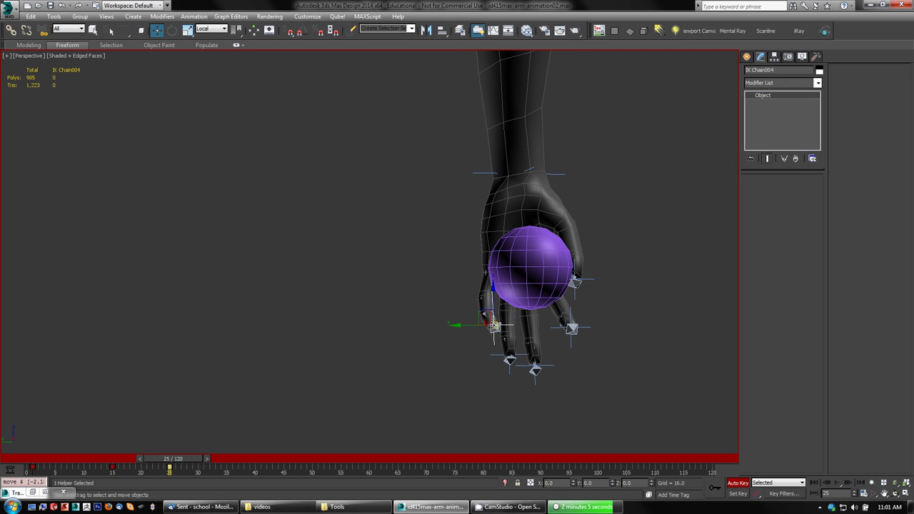
pyautogui.moveTo(494, 326); pyautogui.dragTo(520, 312)
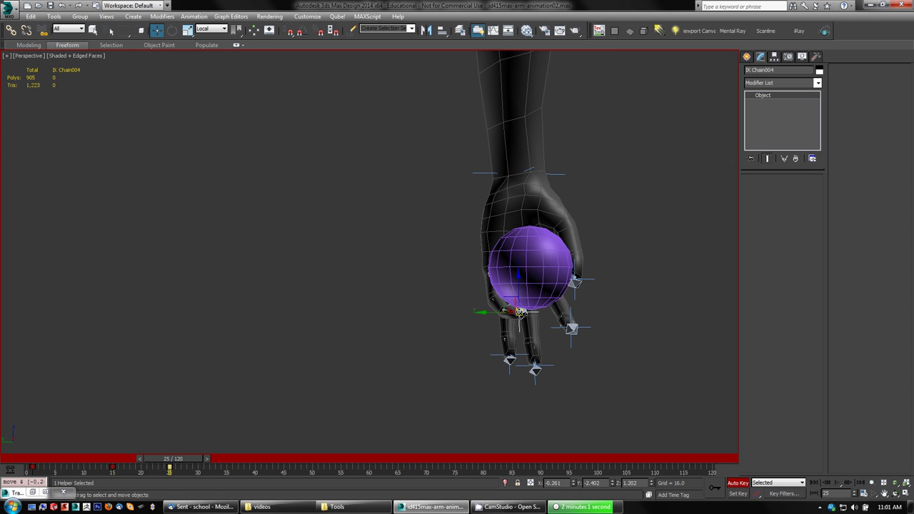
# Raise the index finger's IK Chain001 at frame 25 so the fingertip closes against the underside of the ball
pyautogui.keyDown('alt'); pyautogui.moveTo(520, 312); pyautogui.dragTo(426, 348, button='middle'); pyautogui.keyUp('alt')
pyautogui.keyDown('alt'); pyautogui.moveTo(541, 315); pyautogui.dragTo(534, 361, button='middle'); pyautogui.keyUp('alt')
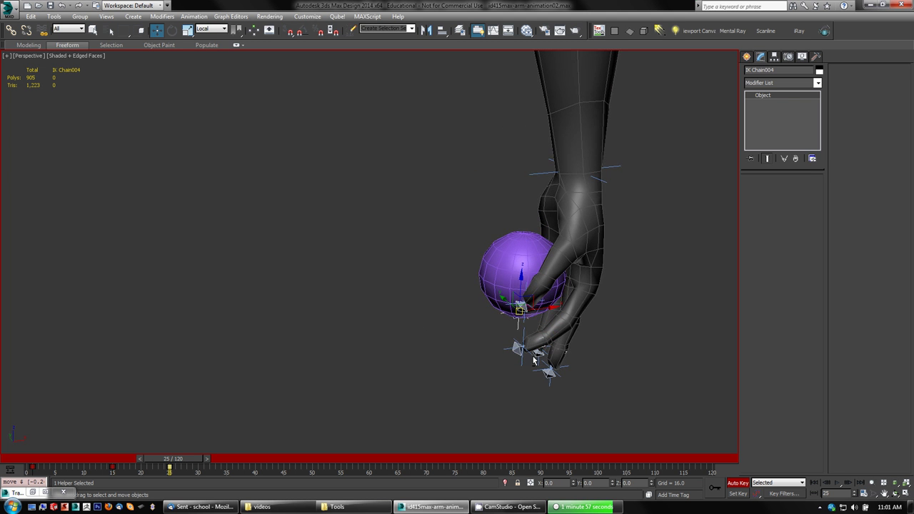
pyautogui.click(519, 349)
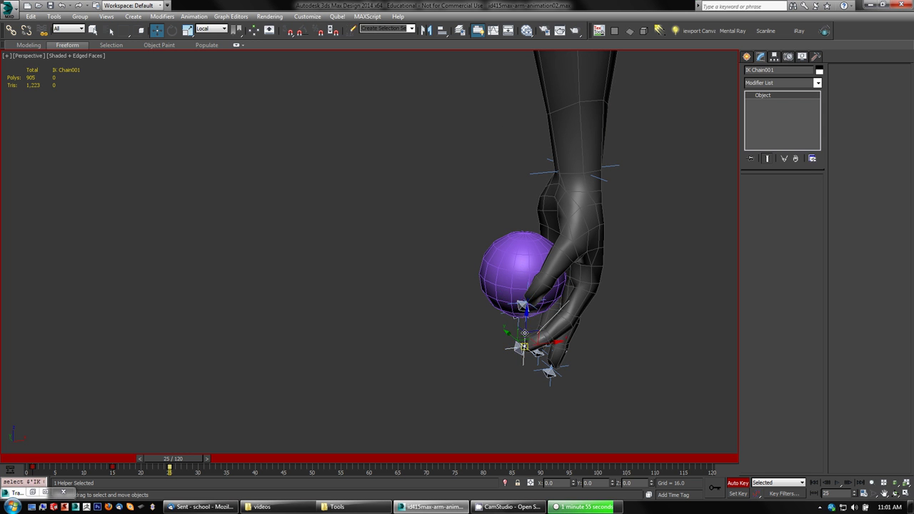
pyautogui.moveTo(525, 346); pyautogui.dragTo(510, 323)
pyautogui.keyDown('alt'); pyautogui.moveTo(469, 389); pyautogui.dragTo(436, 372, button='middle'); pyautogui.keyUp('alt')
pyautogui.moveTo(182, 459)
pyautogui.mouseDown()
pyautogui.moveTo(72, 461)
pyautogui.moveTo(183, 470)
pyautogui.mouseUp()
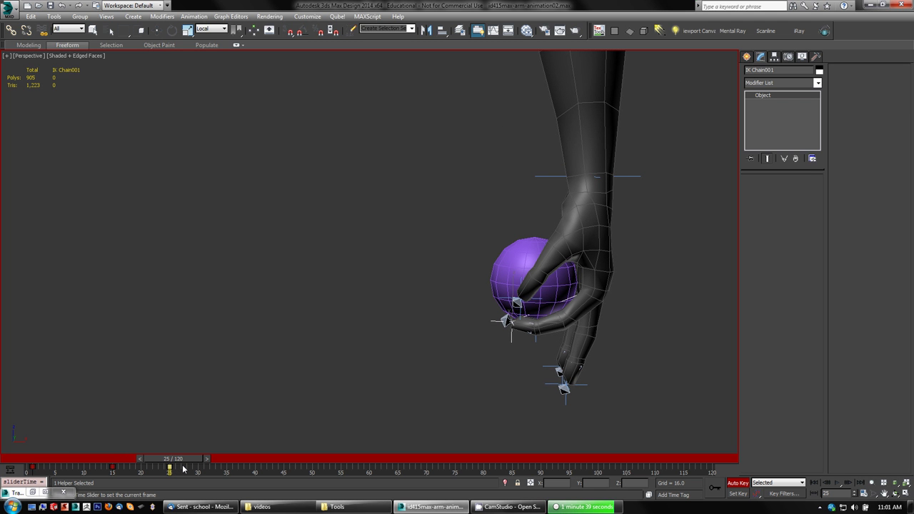
pyautogui.press('w')
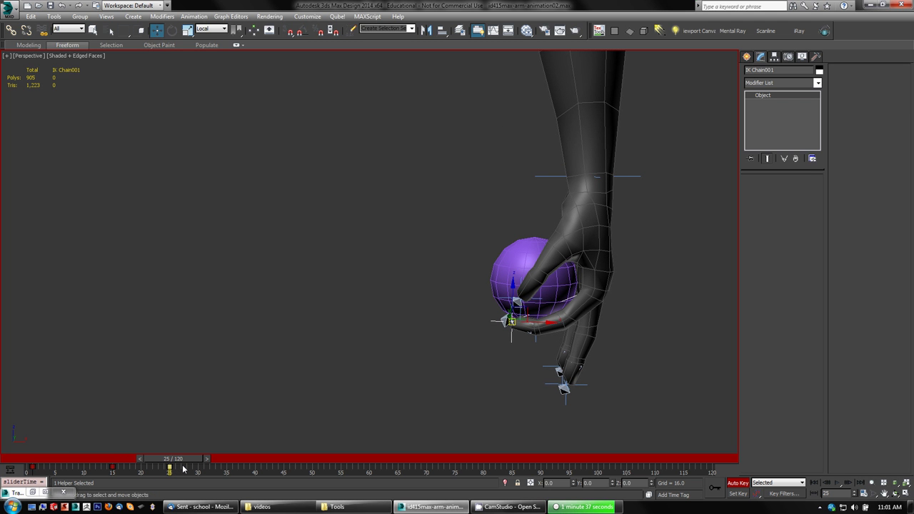
# Move the middle finger's IK Chain002 at frame 25 to wrap the finger under the ball
pyautogui.click(565, 388)
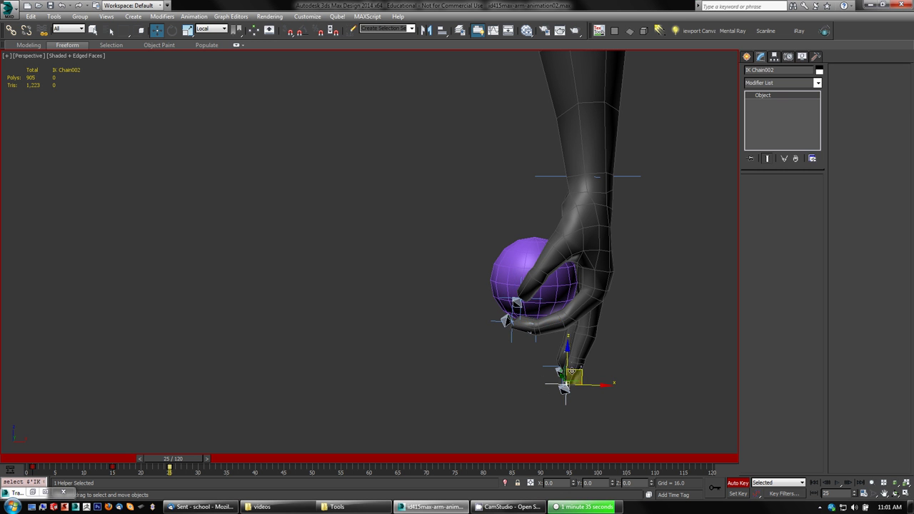
pyautogui.moveTo(565, 380); pyautogui.dragTo(521, 315)
pyautogui.keyDown('alt'); pyautogui.moveTo(389, 334); pyautogui.dragTo(439, 355, button='middle'); pyautogui.keyUp('alt')
pyautogui.moveTo(526, 319); pyautogui.dragTo(521, 307)
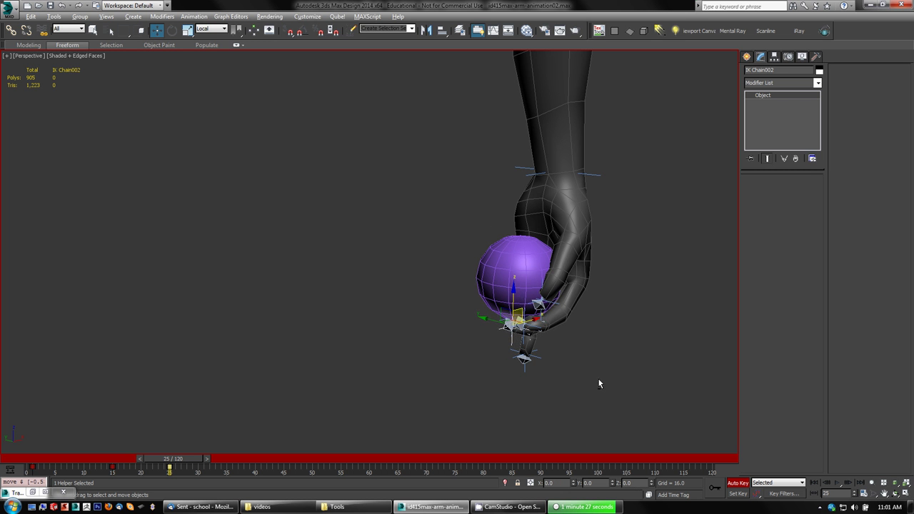
# Move the ring finger's IK Chain003 at frame 25 inward, up and slightly sideways to curl the finger under the ball
pyautogui.keyDown('alt'); pyautogui.moveTo(598, 382); pyautogui.dragTo(444, 402, button='middle'); pyautogui.keyUp('alt')
pyautogui.click(472, 380)
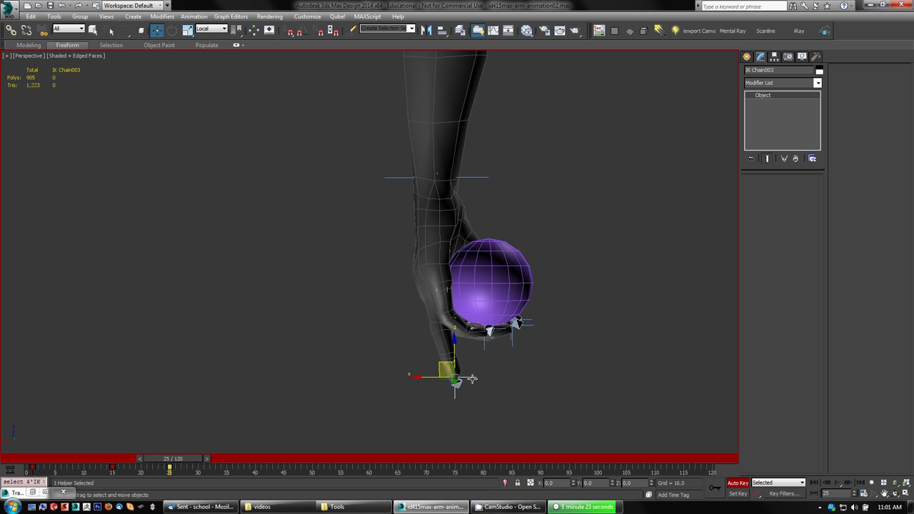
pyautogui.moveTo(440, 363); pyautogui.dragTo(485, 320)
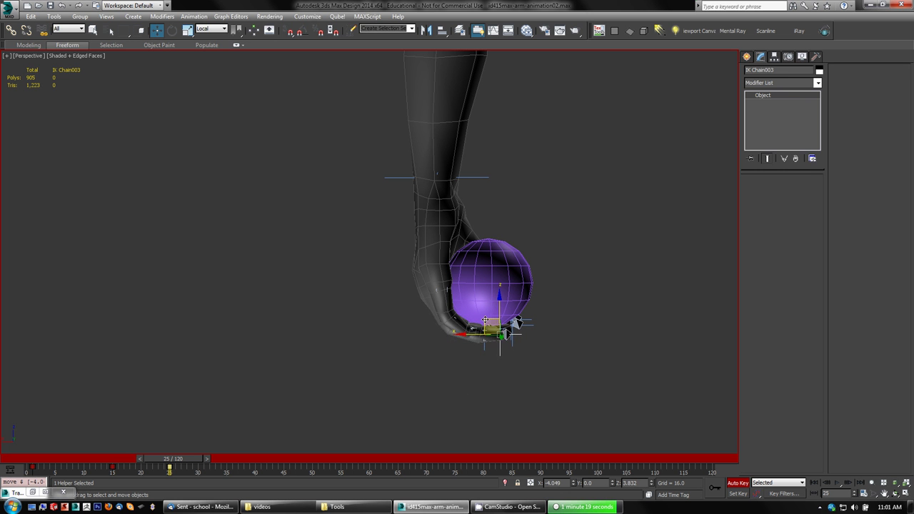
pyautogui.keyDown('alt'); pyautogui.moveTo(544, 397); pyautogui.dragTo(556, 312, button='middle'); pyautogui.keyUp('alt')
pyautogui.moveTo(487, 294); pyautogui.dragTo(493, 309)
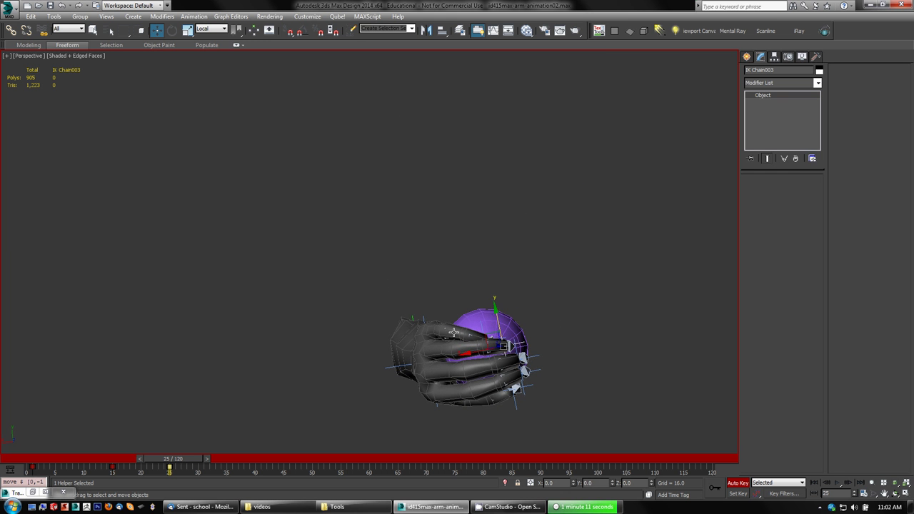
# Reposition the little finger's IK Chain004 at frame 25 so the fingertip rests against the ball beside the ring finger
pyautogui.click(473, 334)
pyautogui.keyDown('alt'); pyautogui.moveTo(483, 354); pyautogui.dragTo(491, 375, button='middle'); pyautogui.keyUp('alt')
pyautogui.click(484, 362)
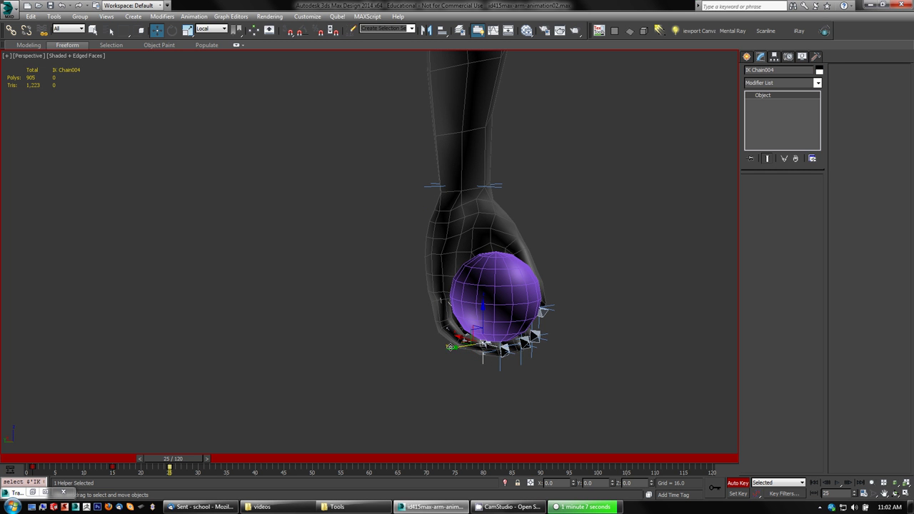
pyautogui.moveTo(458, 347); pyautogui.dragTo(467, 345)
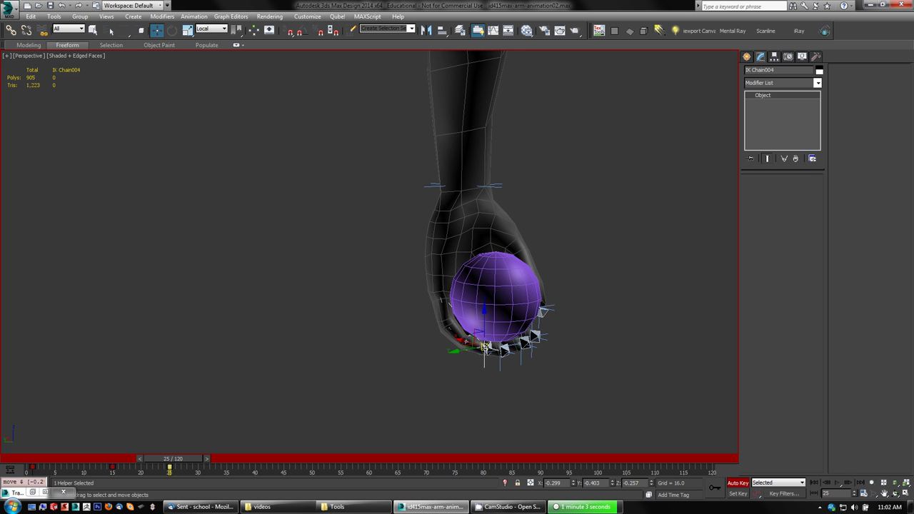
pyautogui.keyDown('alt'); pyautogui.moveTo(471, 357); pyautogui.dragTo(422, 309, button='middle'); pyautogui.keyUp('alt')
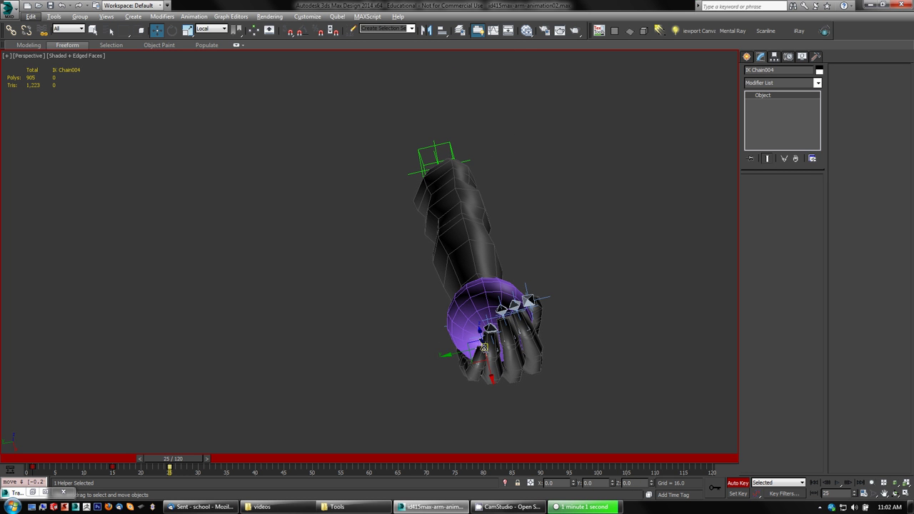
pyautogui.moveTo(485, 349); pyautogui.dragTo(477, 344)
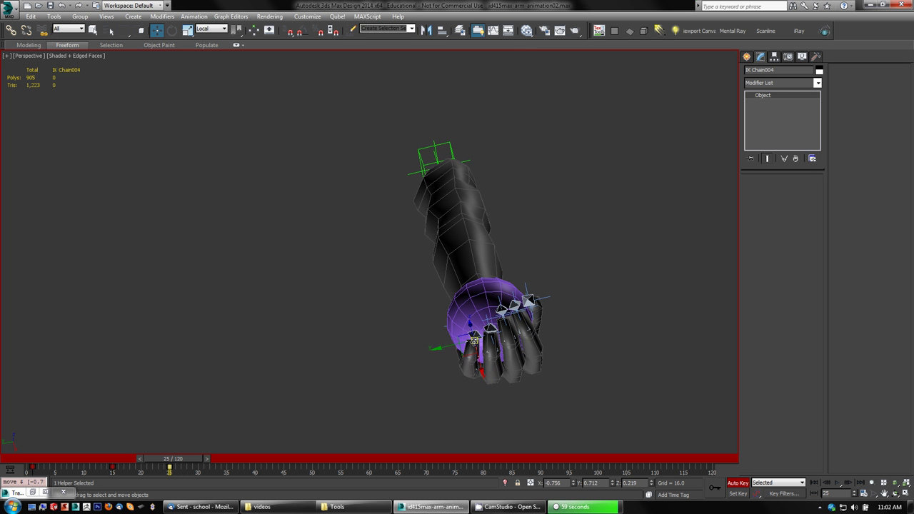
# Scrub the animation around frame 25, return to frame 25 and examine the hand's grip on the ball from several sides
pyautogui.keyDown('alt'); pyautogui.moveTo(397, 352); pyautogui.dragTo(314, 450, button='middle'); pyautogui.keyUp('alt')
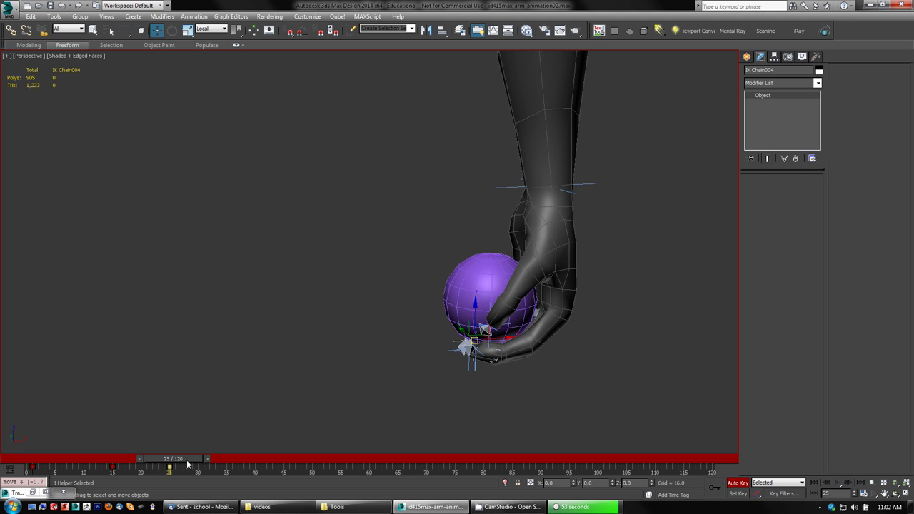
pyautogui.moveTo(188, 465); pyautogui.dragTo(198, 488)
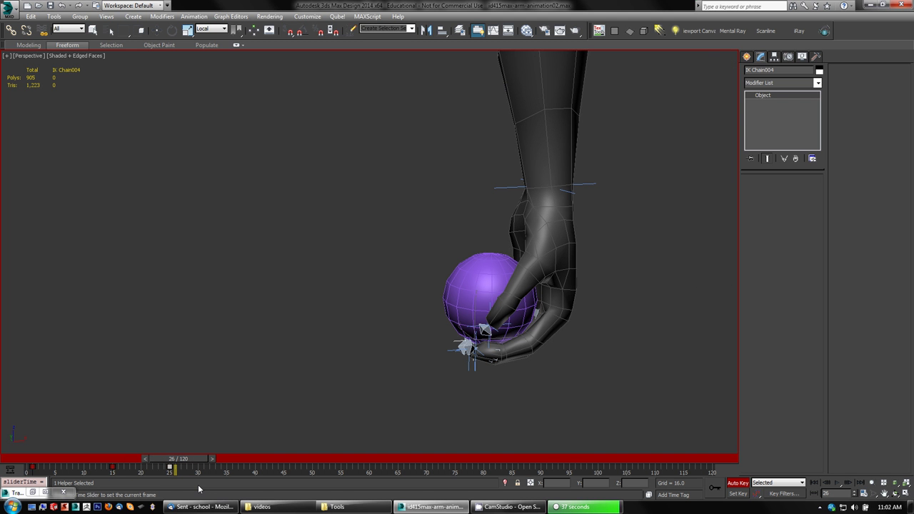
pyautogui.press('w')
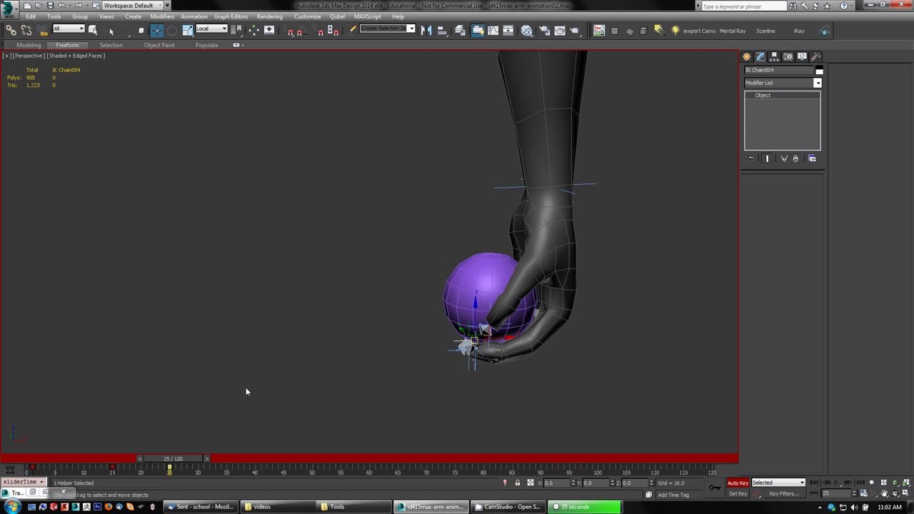
pyautogui.keyDown('alt'); pyautogui.moveTo(246, 391); pyautogui.dragTo(185, 371, button='middle'); pyautogui.keyUp('alt')
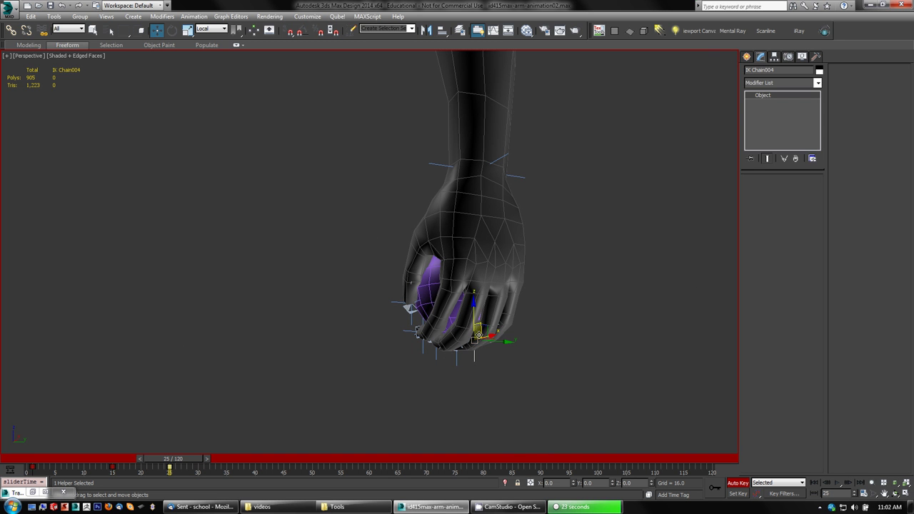
pyautogui.click(570, 509)
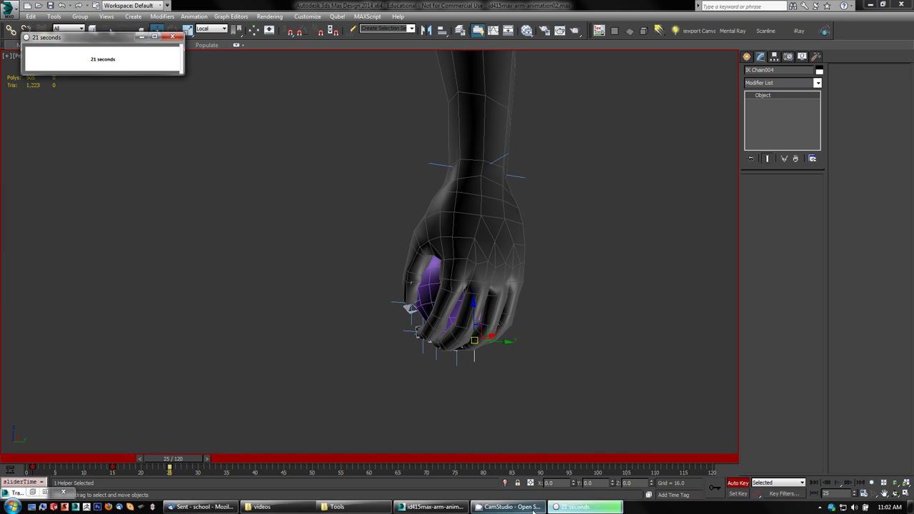